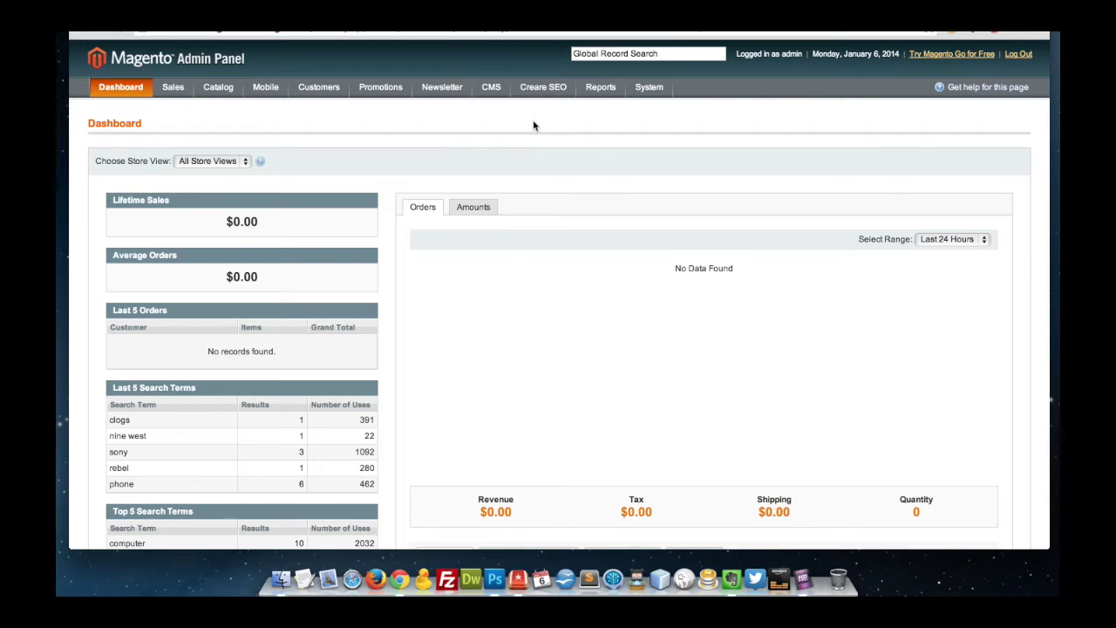
Open the Default SEO Check and review its Creare SEO and Magento configuration items.
mouse_move(545, 91)
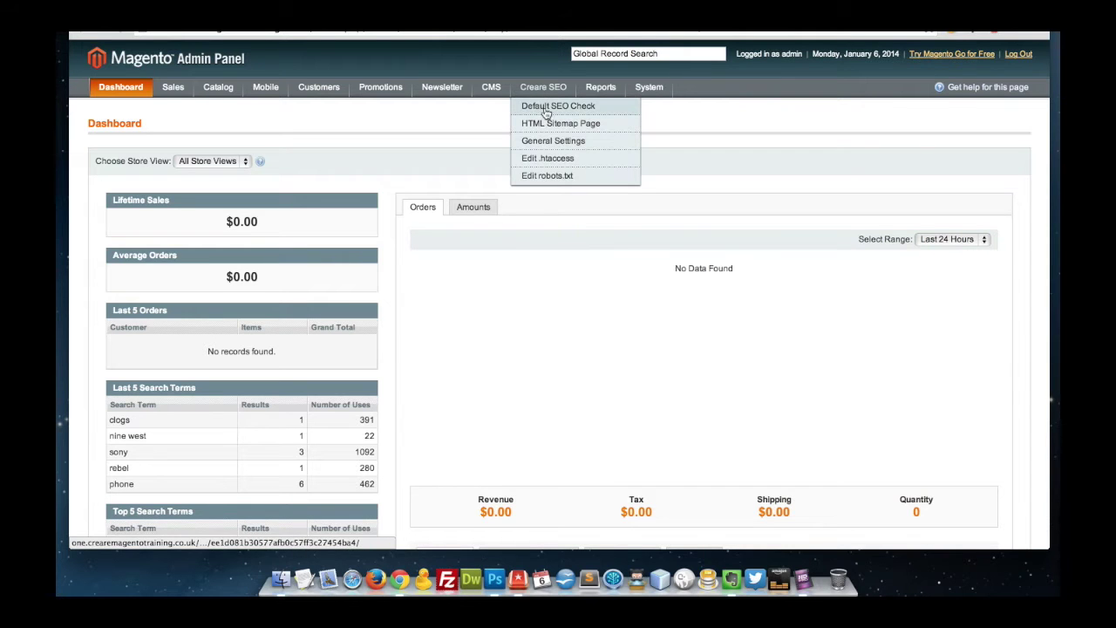
left_click(545, 108)
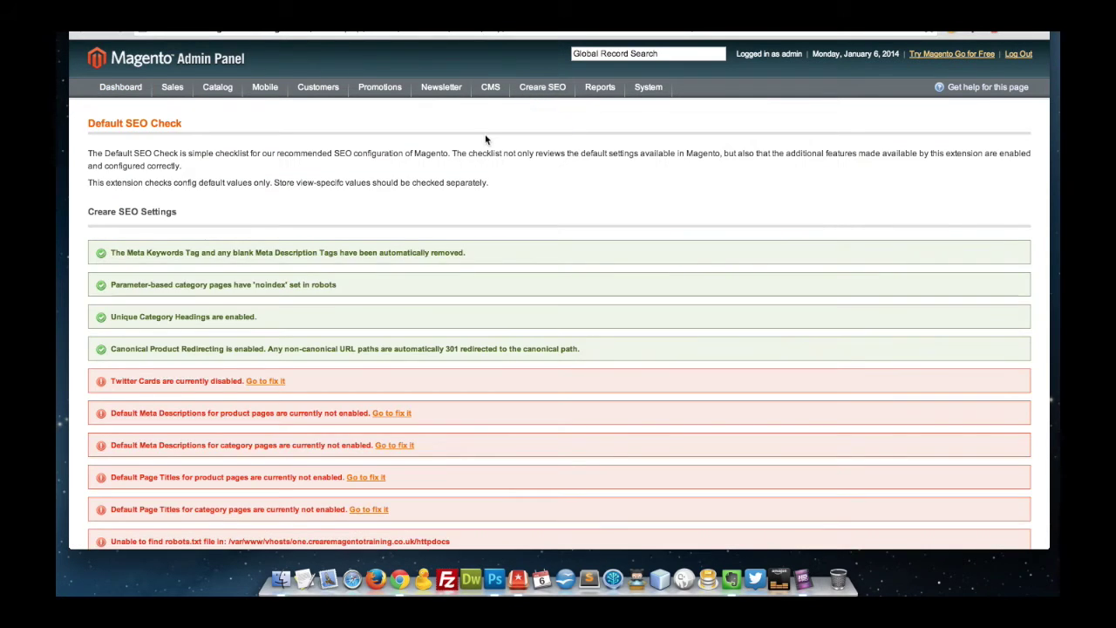
scroll(486, 135, "down", 3)
scroll(486, 135, "down", 2)
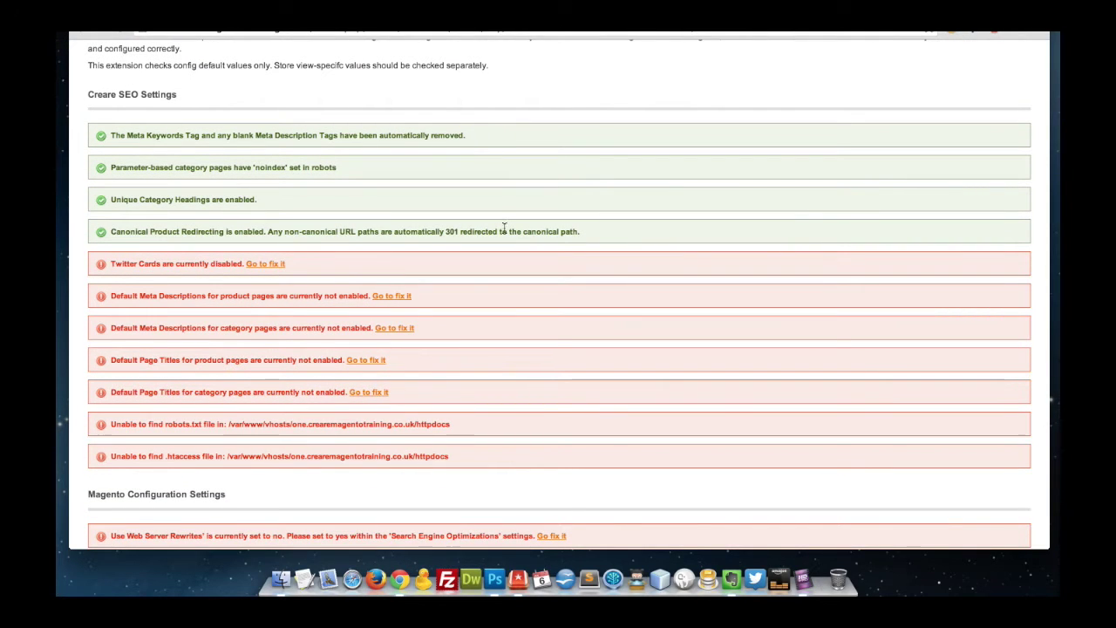
scroll(494, 270, "down", 1)
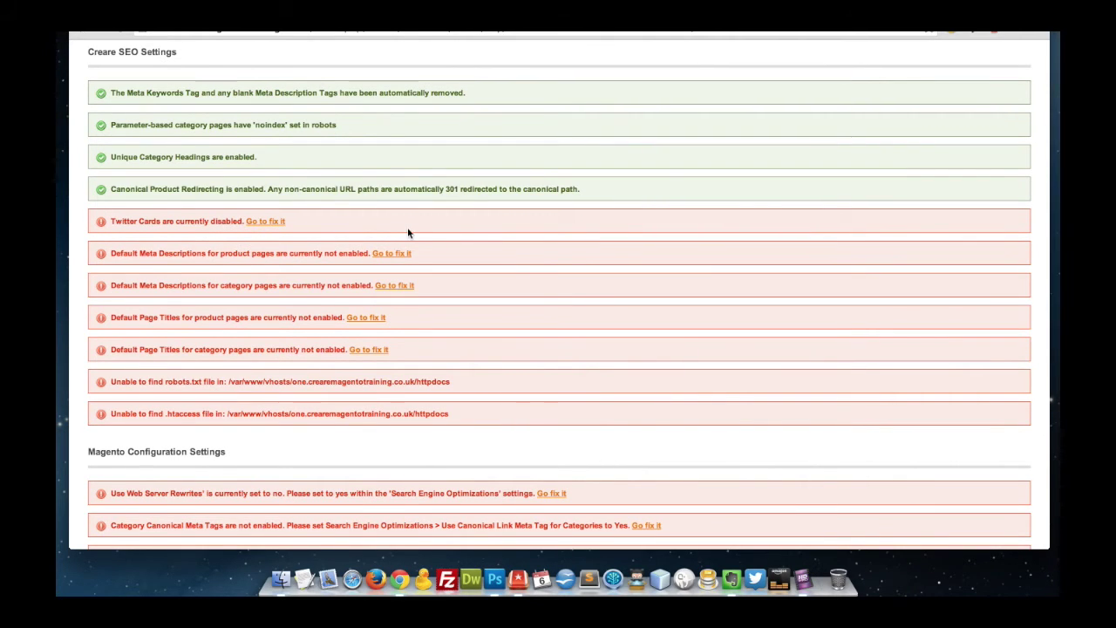
scroll(403, 233, "down", 3)
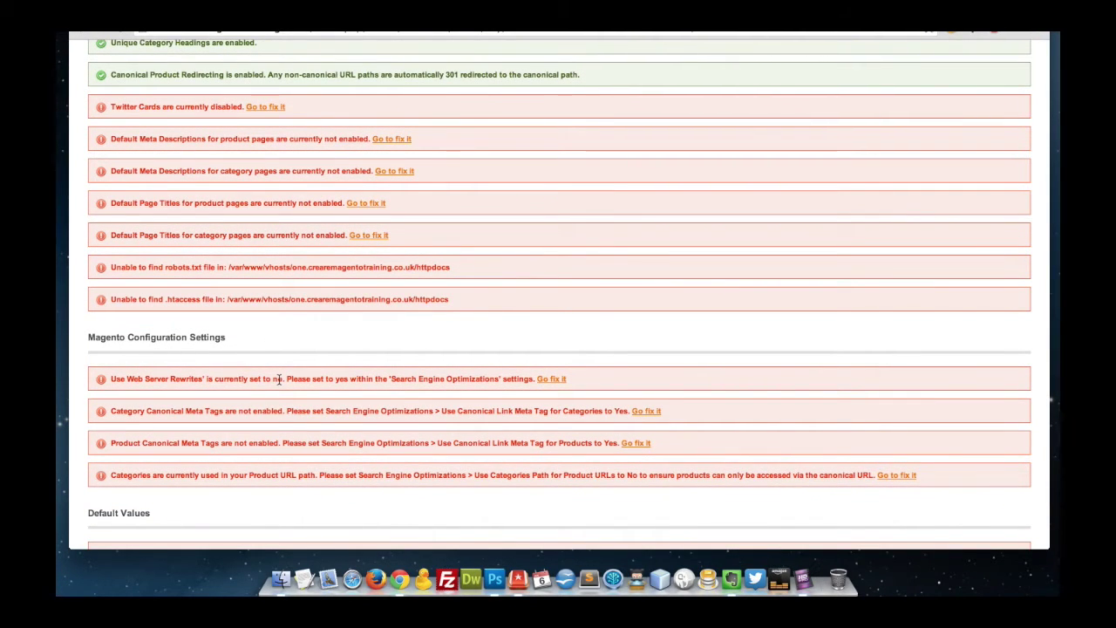
Follow the fix for web server rewrites, set Use Web Server Rewrites to Yes and save the configuration.
left_click(550, 379)
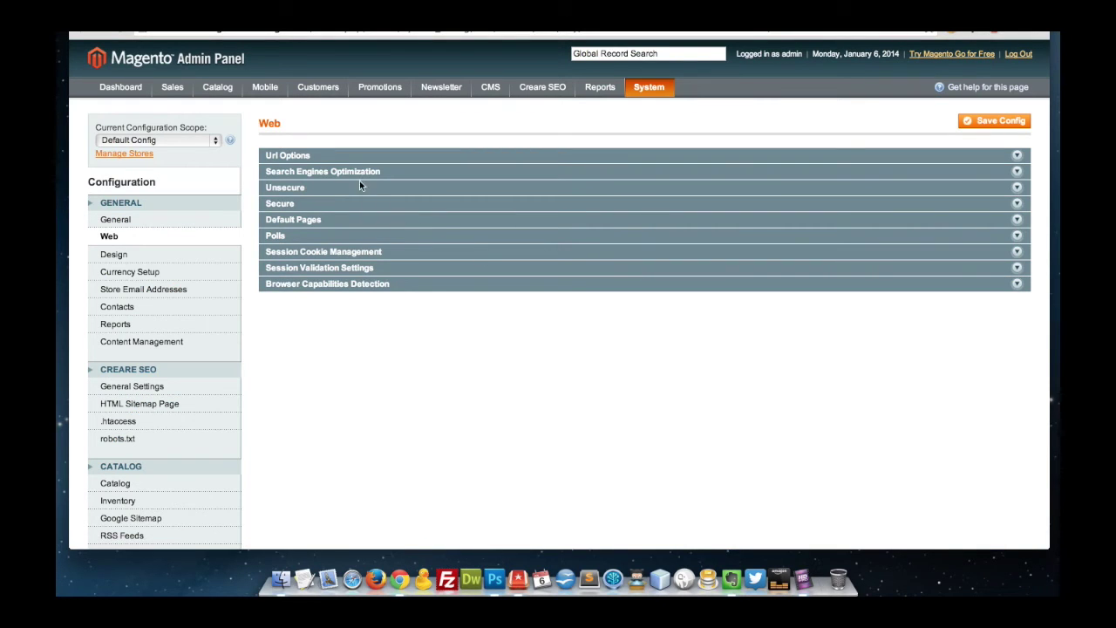
left_click(359, 172)
left_click(447, 196)
left_click(447, 188)
left_click(994, 120)
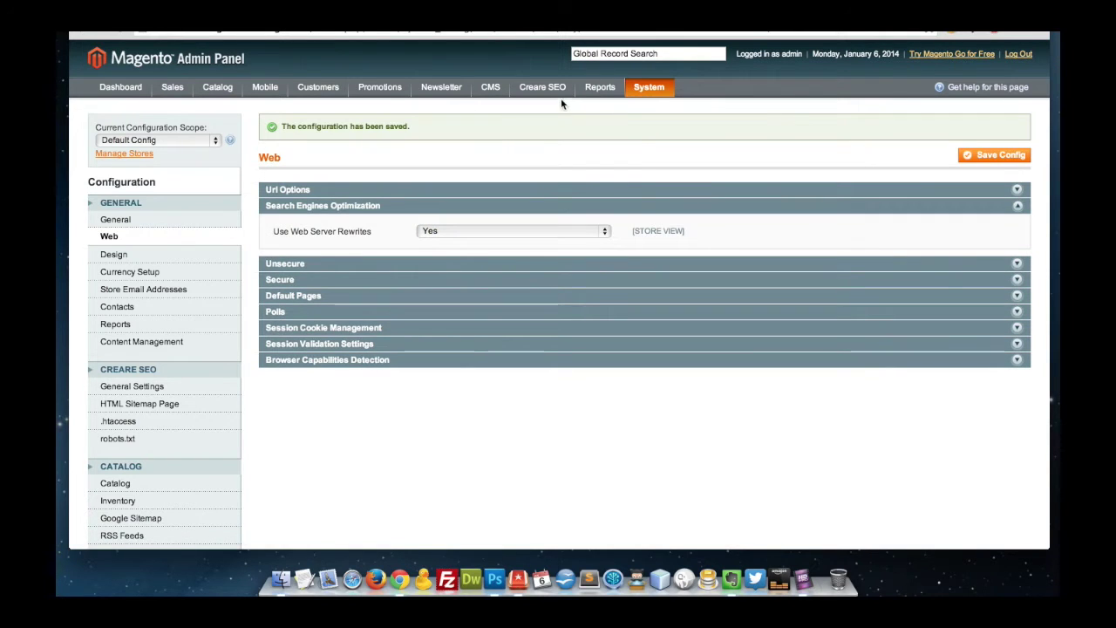
Run the Default SEO Check again and review the Magento configuration items.
left_click(555, 107)
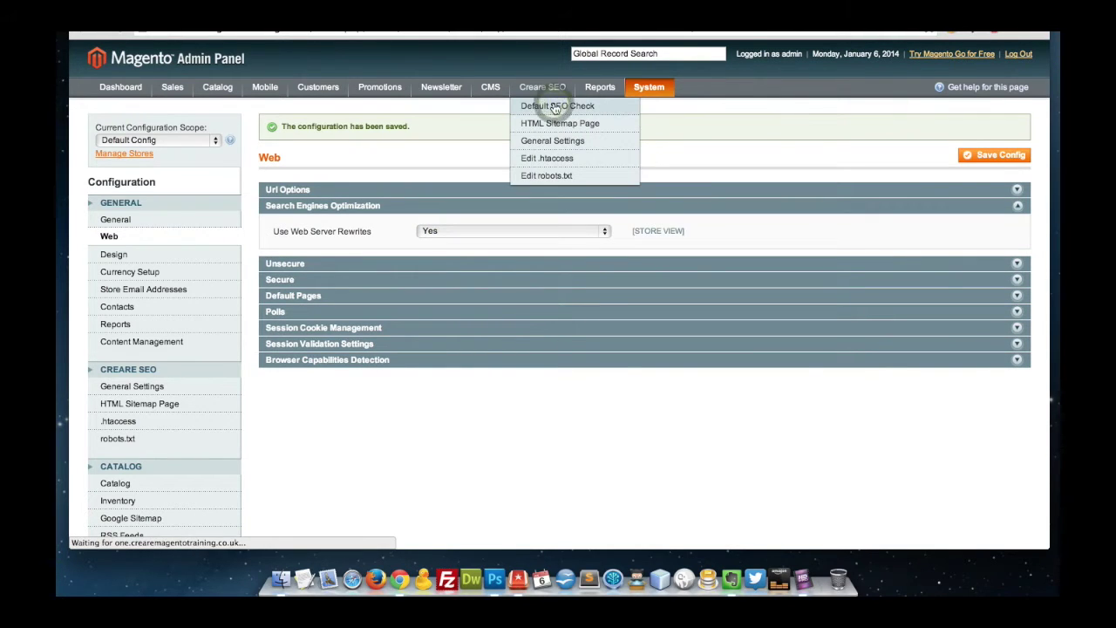
scroll(471, 217, "down", 5)
scroll(471, 218, "down", 1)
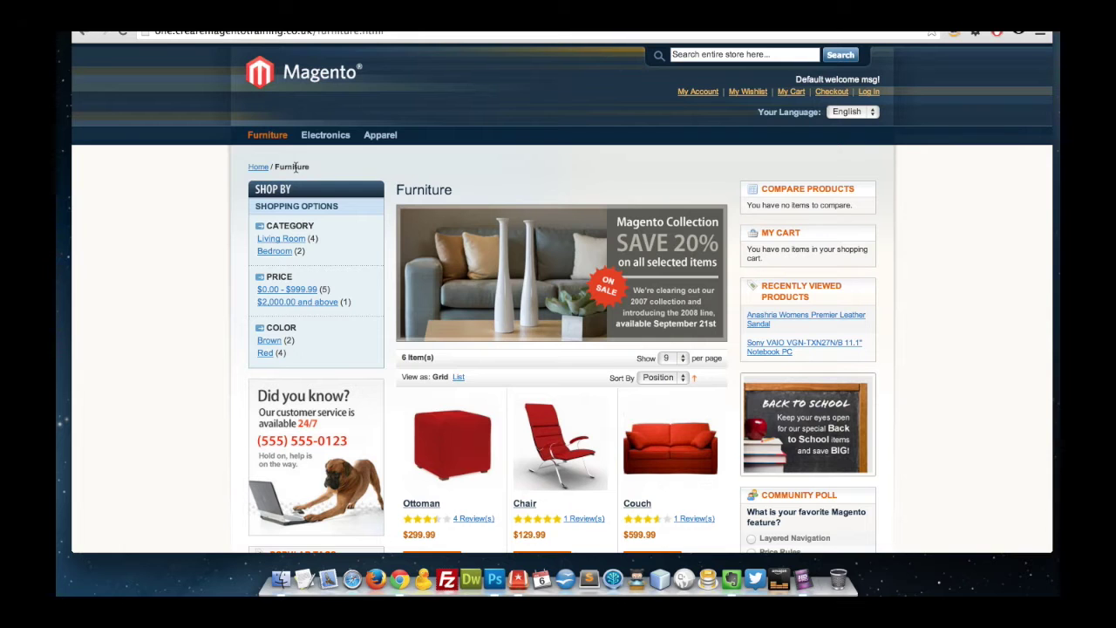
In the admin panel, set the Furniture category's Category Heading to "New Furniture" and save the category.
mouse_move(271, 144)
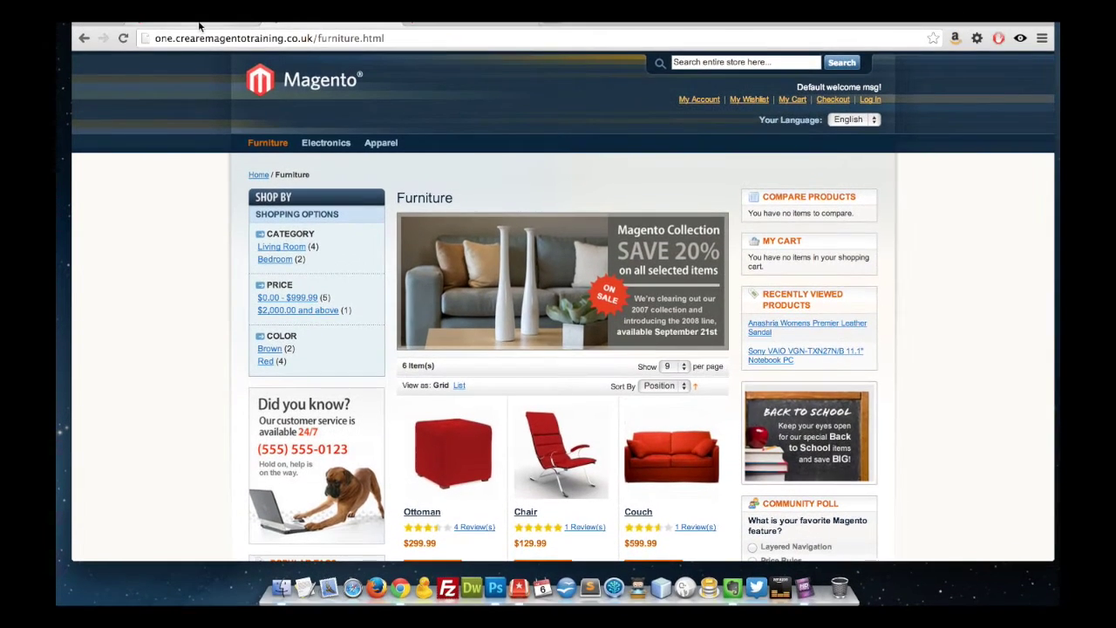
left_click(200, 25)
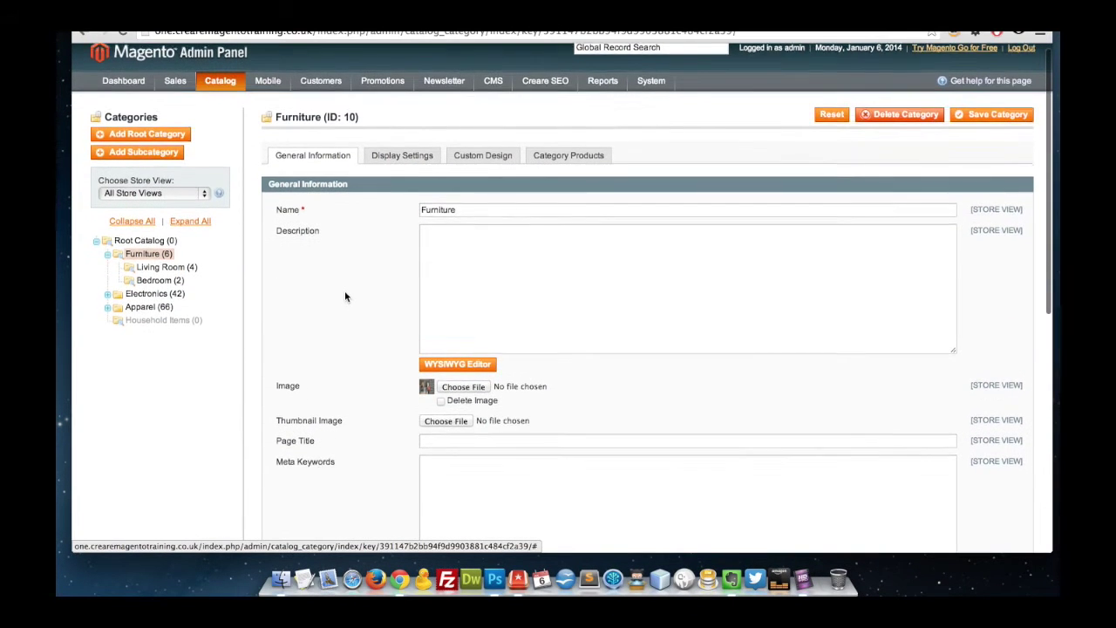
scroll(345, 296, "down", 5)
scroll(344, 297, "down", 4)
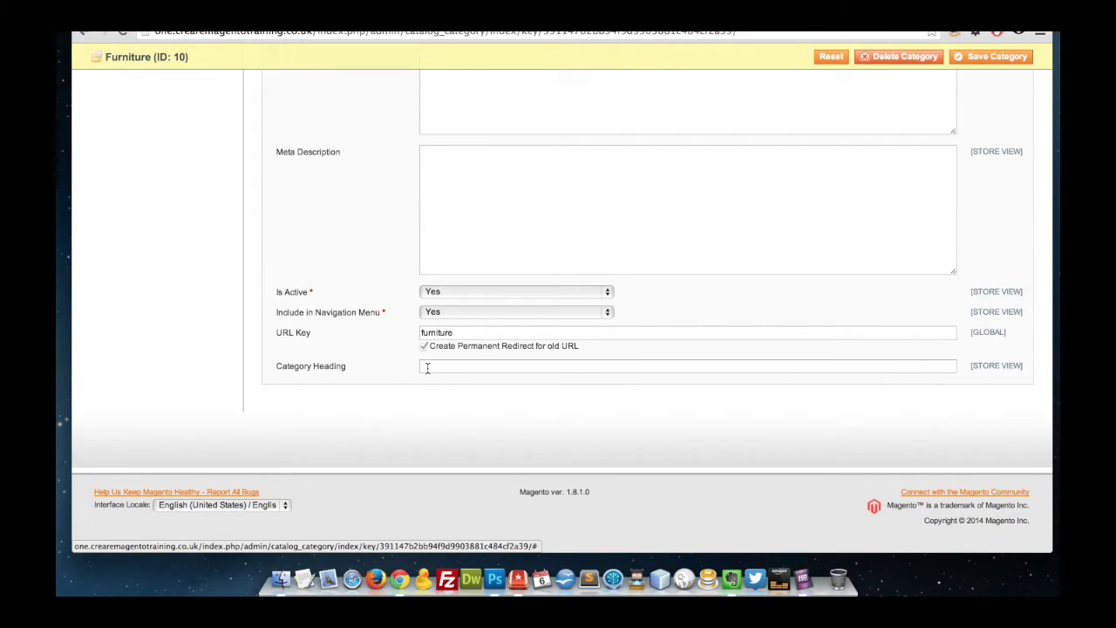
left_click(426, 367)
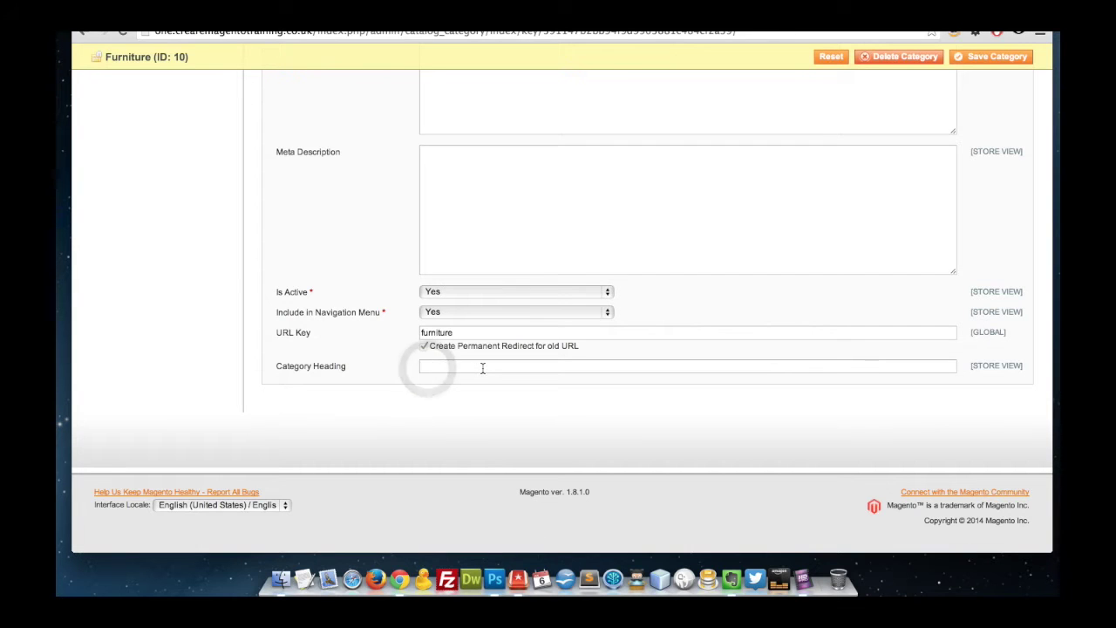
type("New Furniture")
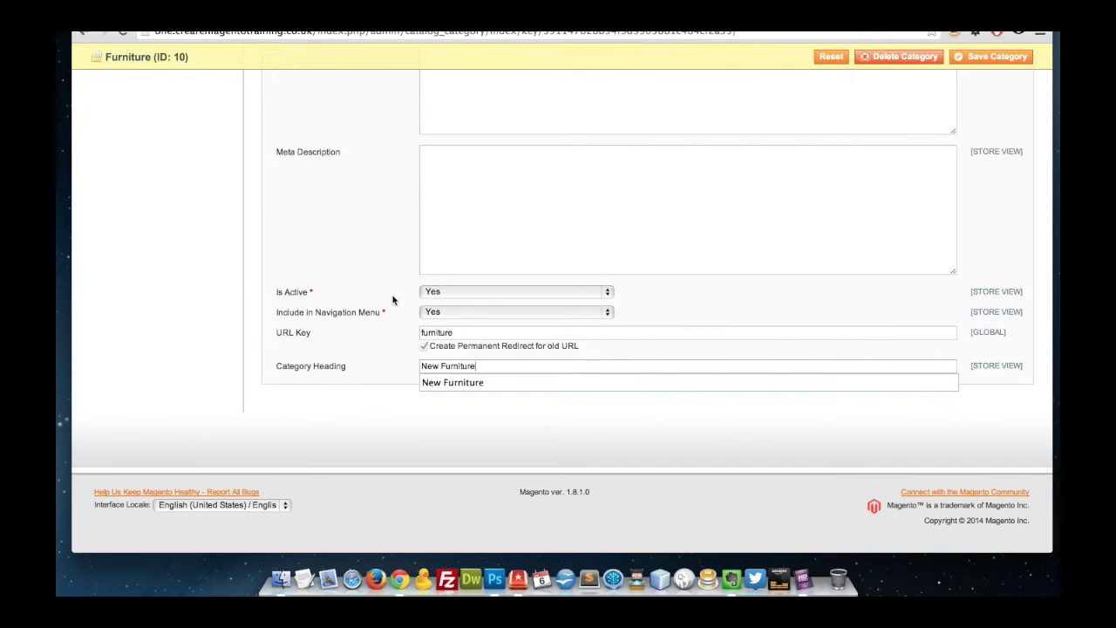
left_click(392, 298)
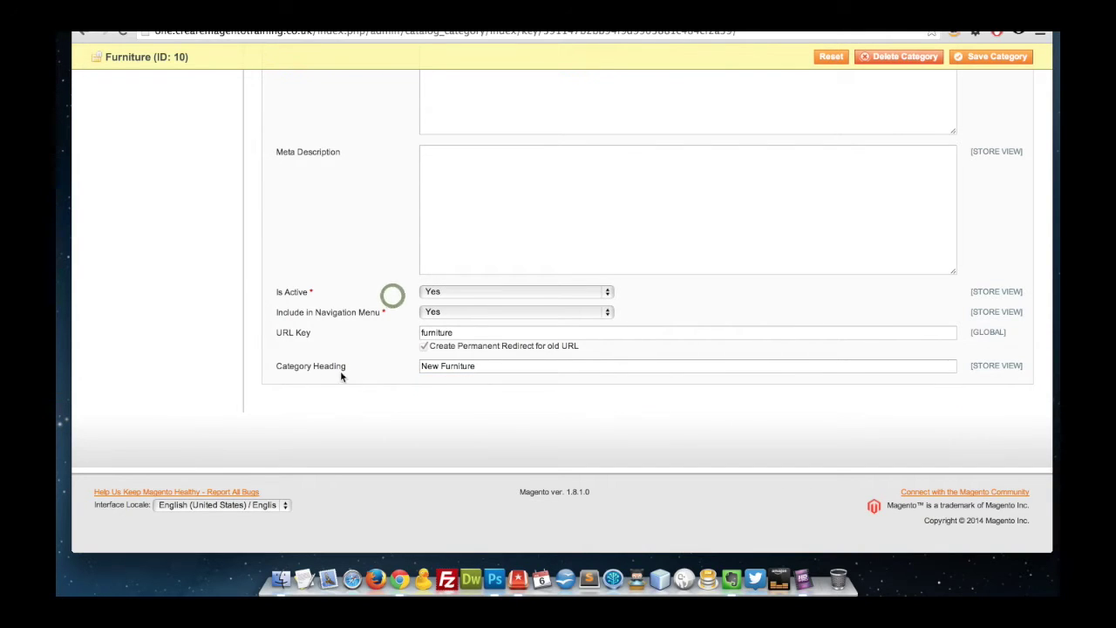
left_click(966, 57)
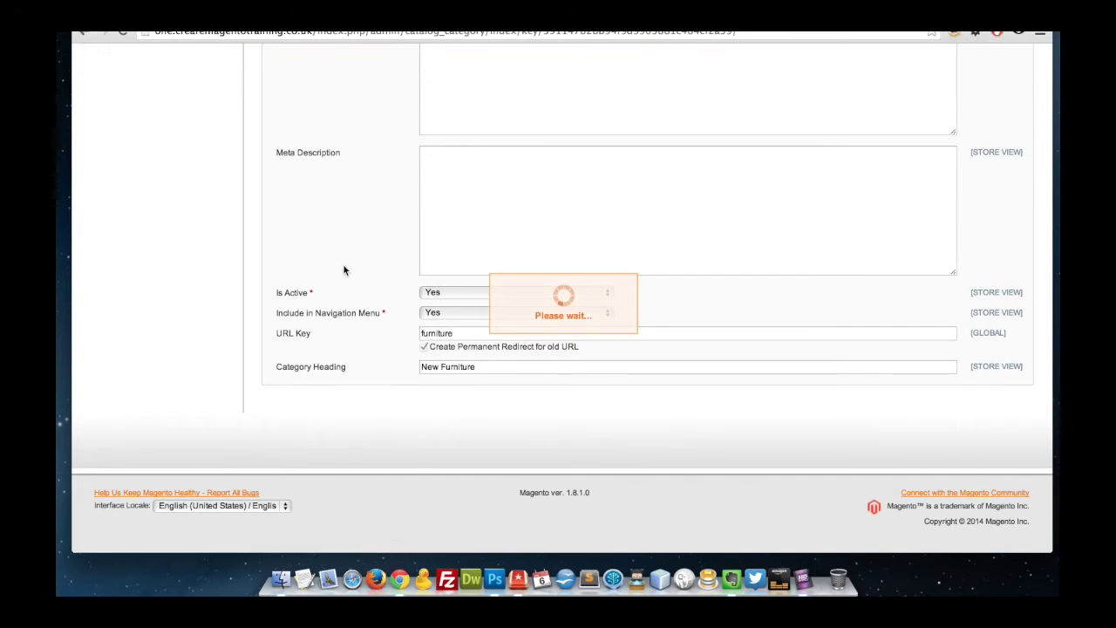
Reload the storefront's Furniture page and check its category heading.
scroll(351, 293, "down", 10)
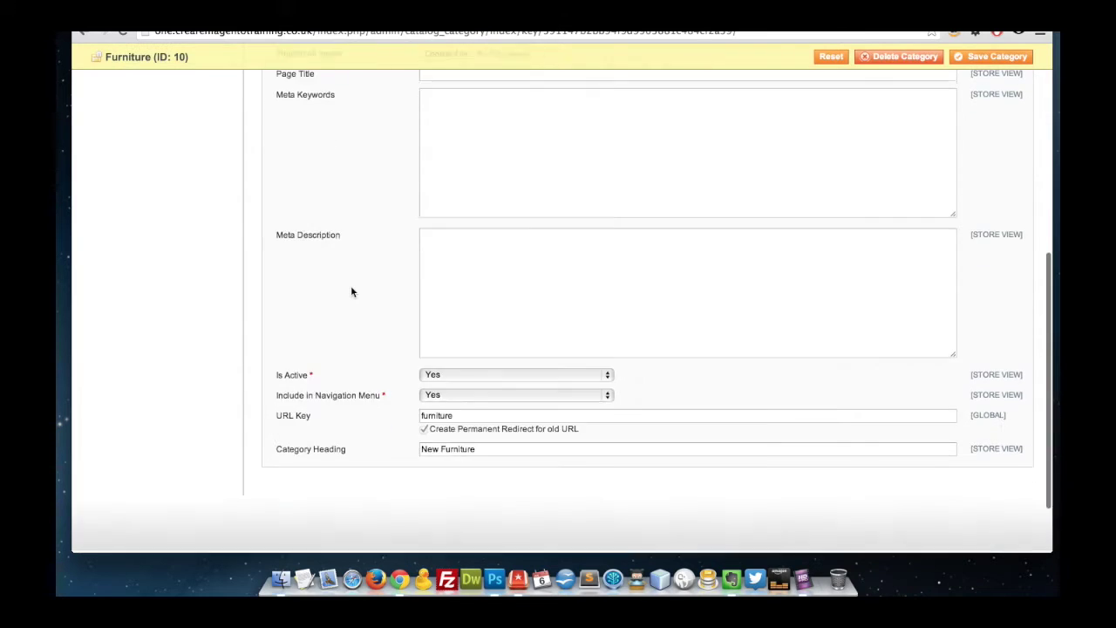
scroll(351, 293, "up", 8)
scroll(351, 292, "up", 3)
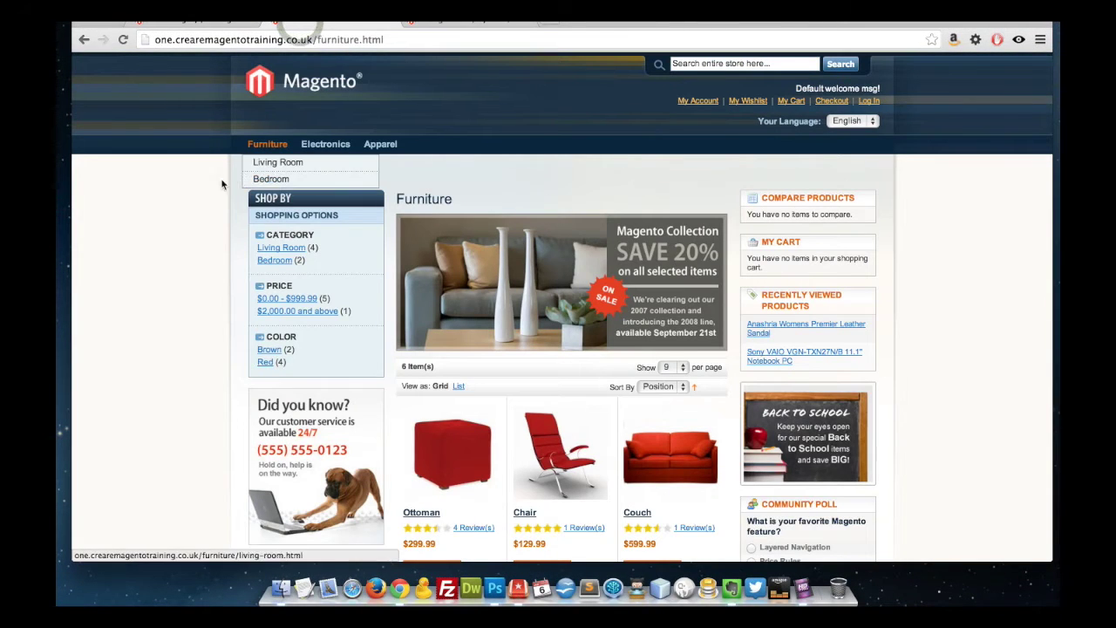
key("super+r")
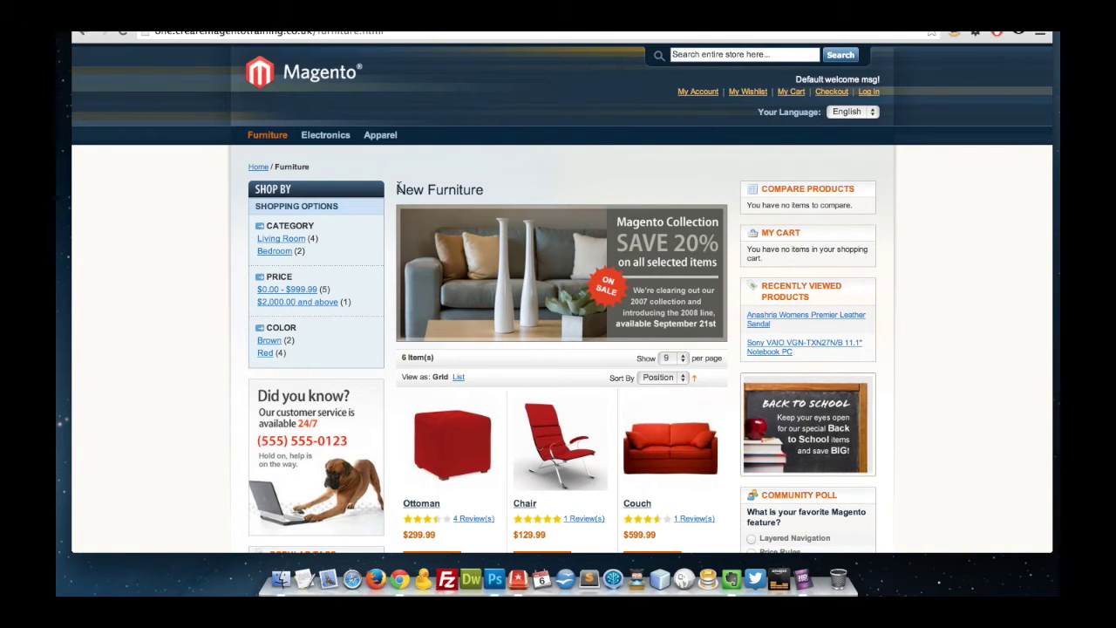
triple_click(398, 189)
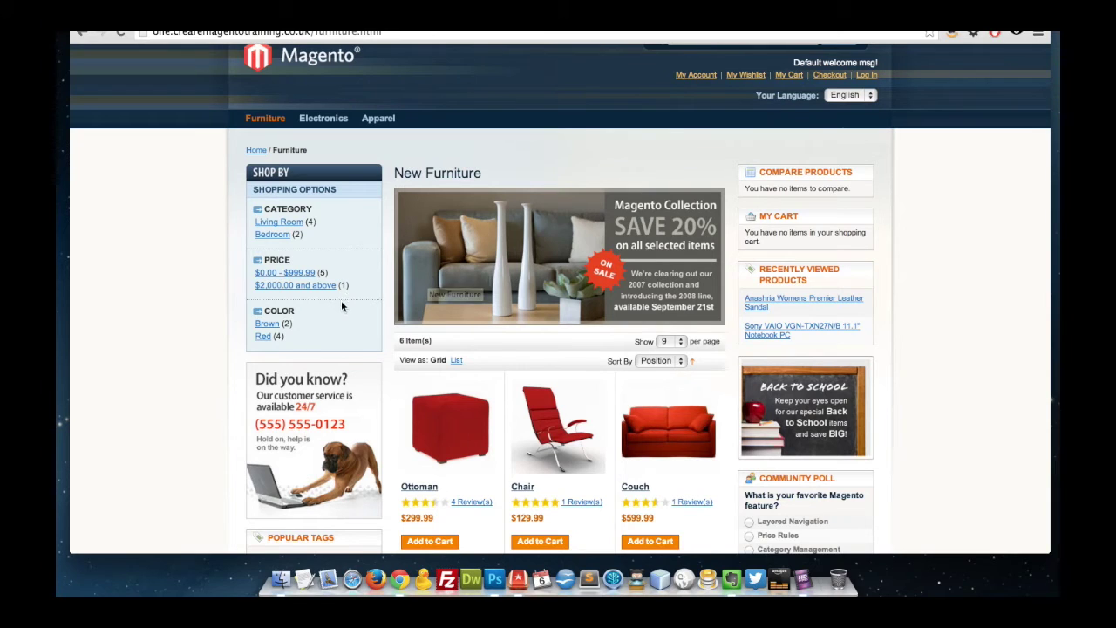
scroll(357, 284, "up", 1)
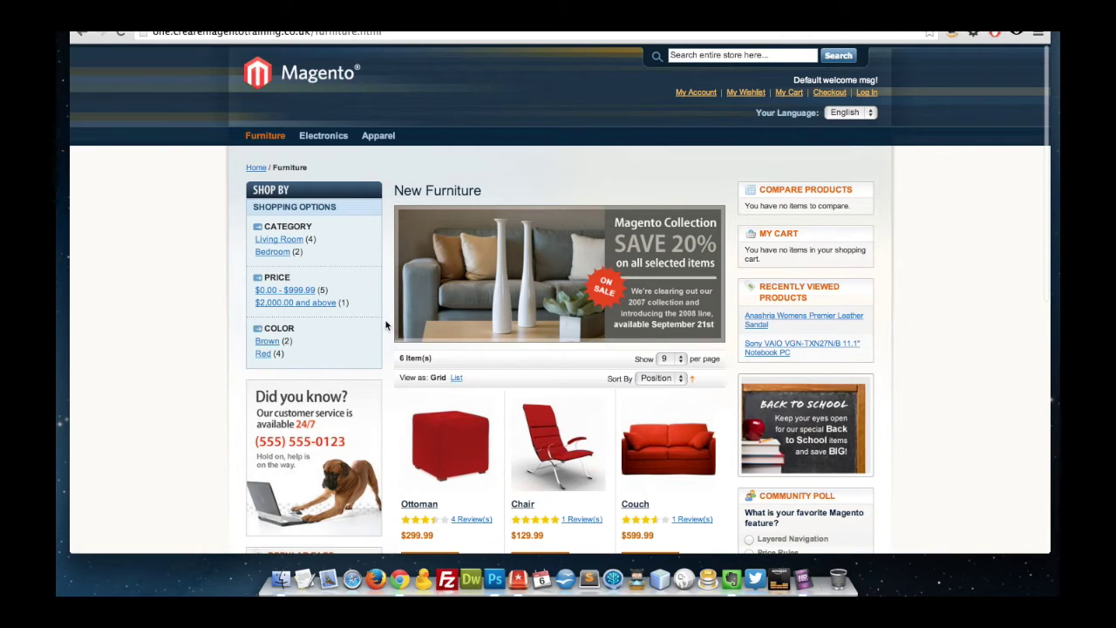
View the Furniture page's source to check its robots meta tag, and return to the storefront page.
right_click(190, 251)
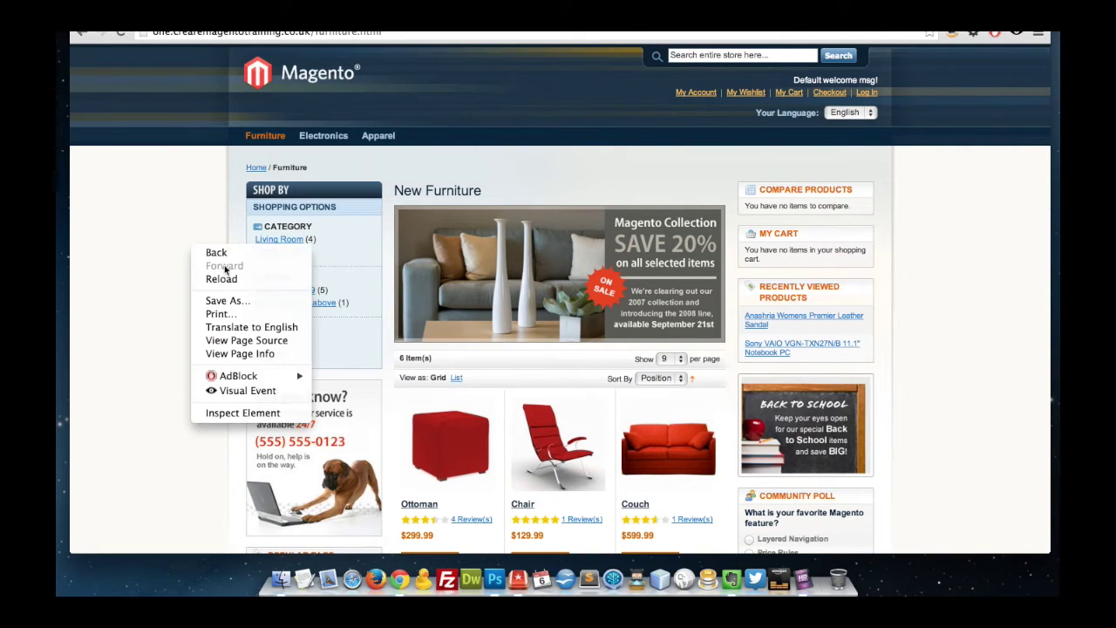
left_click(246, 341)
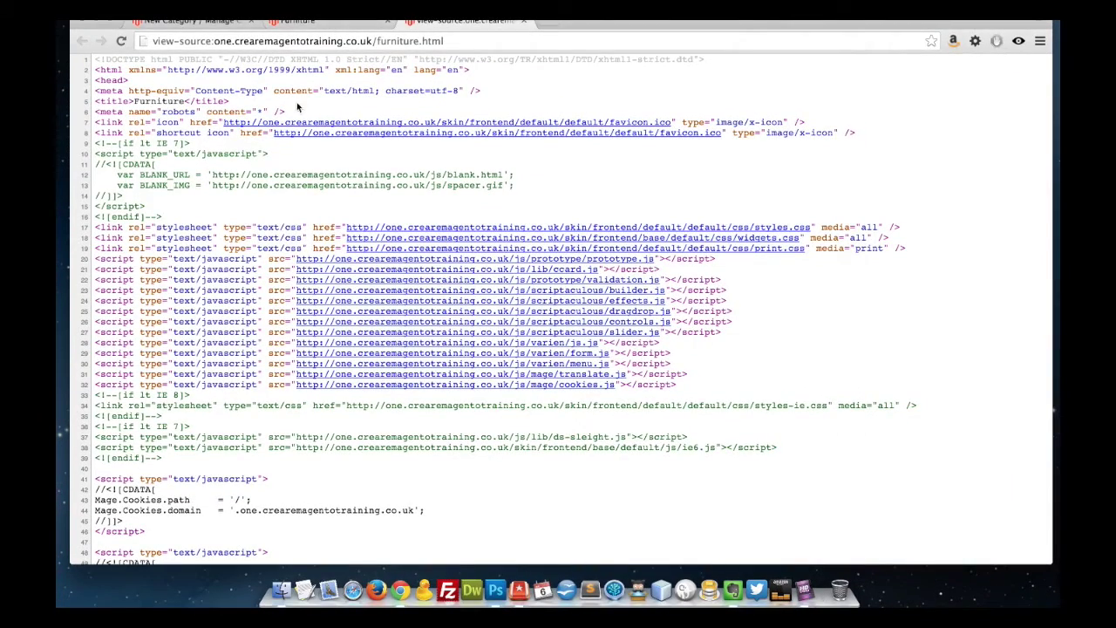
left_click(322, 20)
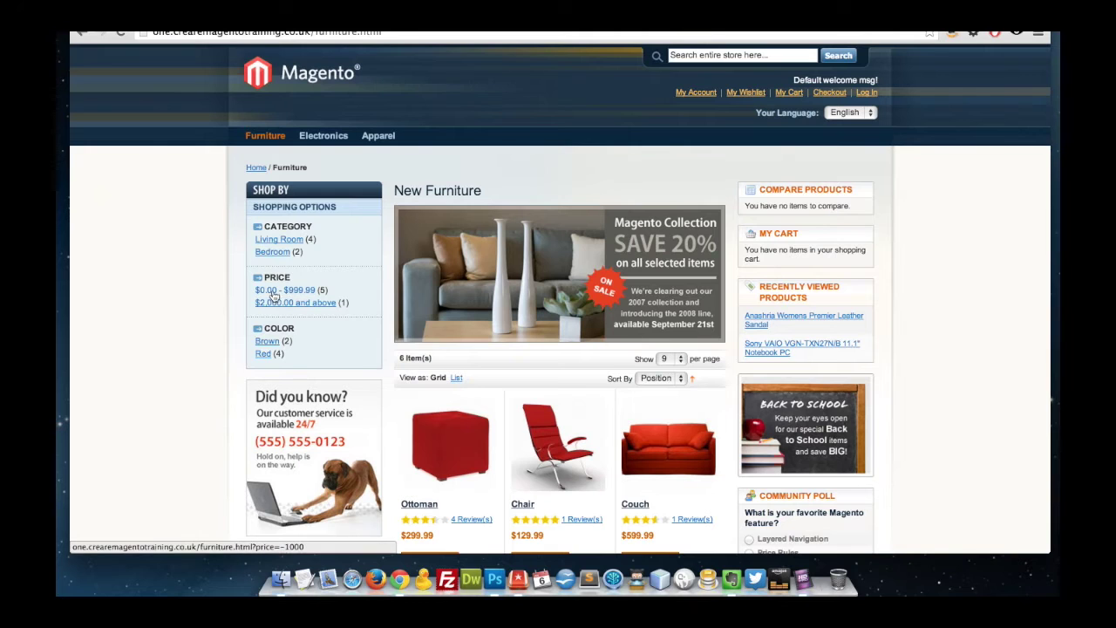
Filter the Furniture category by price $0.00 - $999.99 and inspect the robots meta tag in the filtered page's source.
left_click(291, 292)
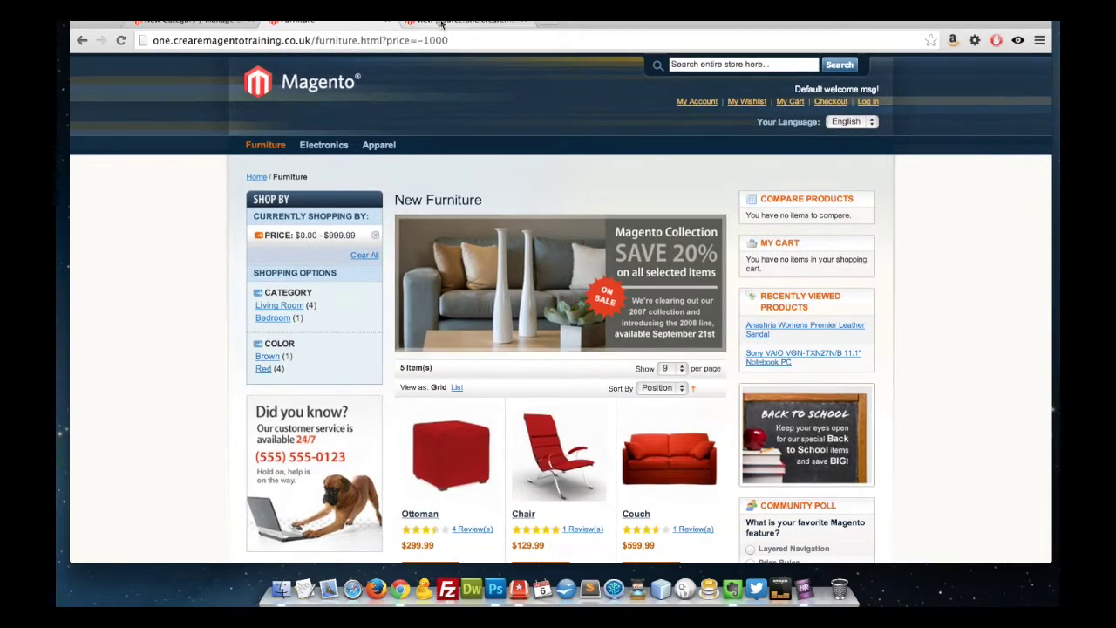
key("super+alt+u")
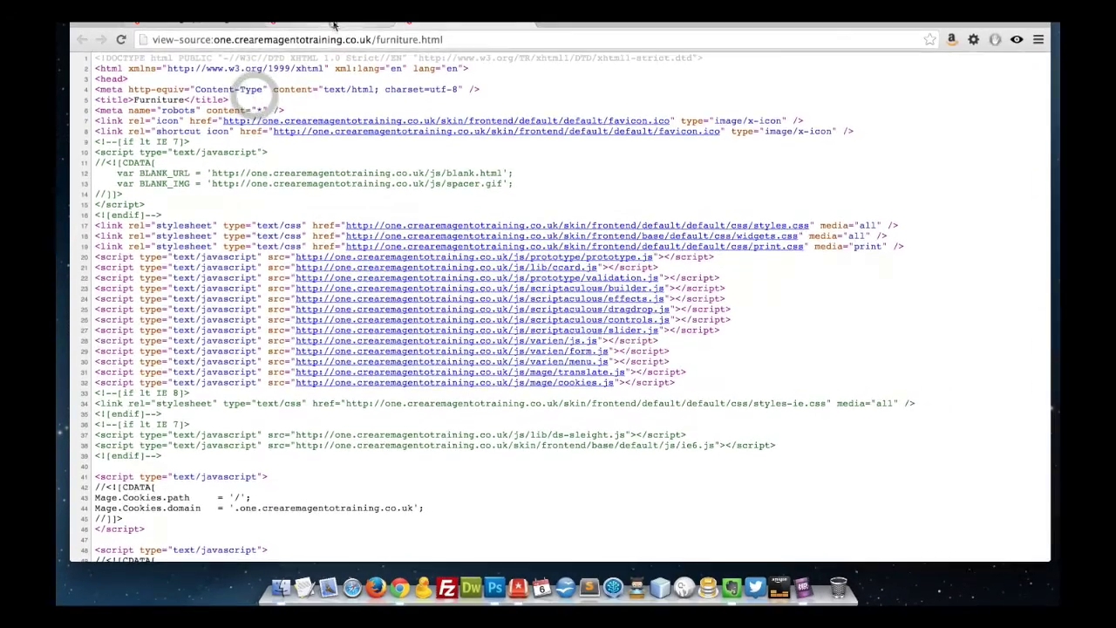
key("super+w")
right_click(204, 182)
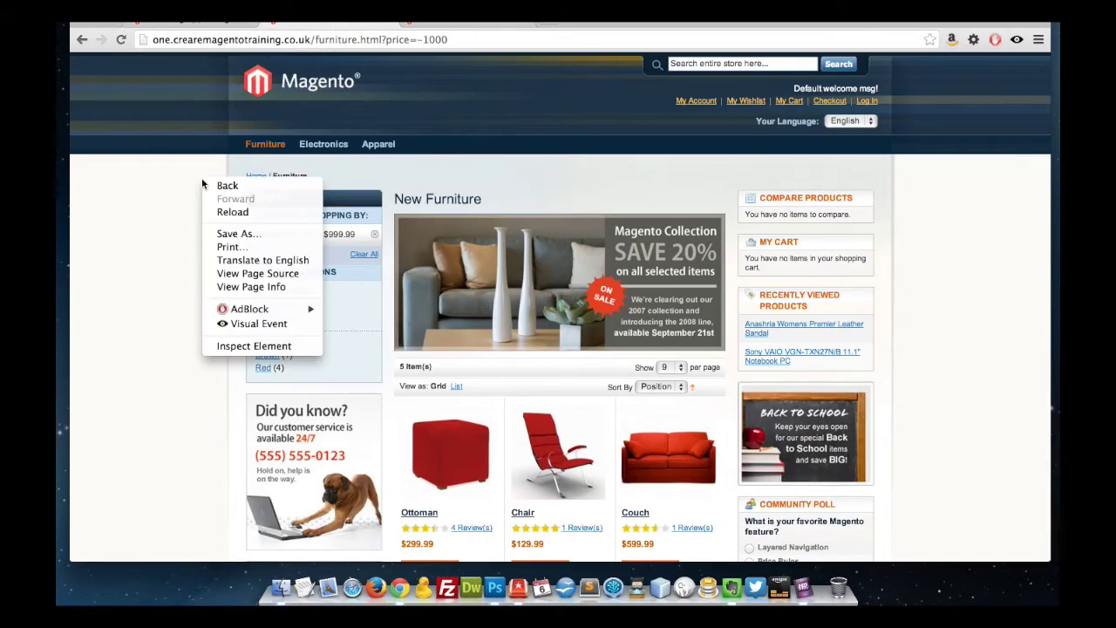
left_click(267, 276)
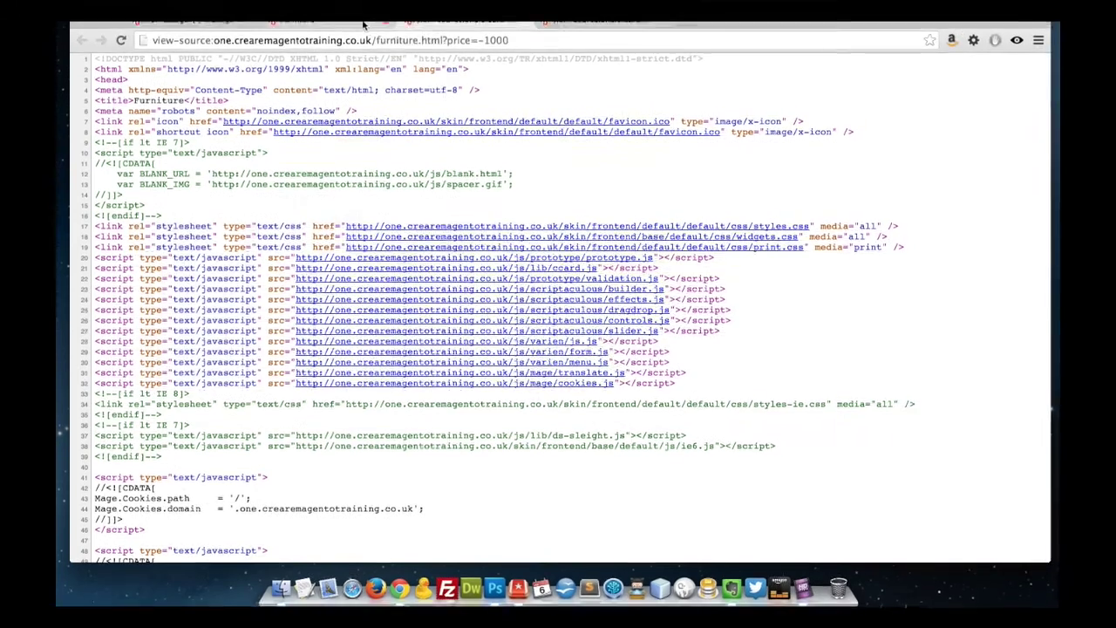
Return to the storefront, load its /sitemap address and review the listed site pages and categories.
key("super+alt+Left")
left_click_drag(367, 41, 448, 41)
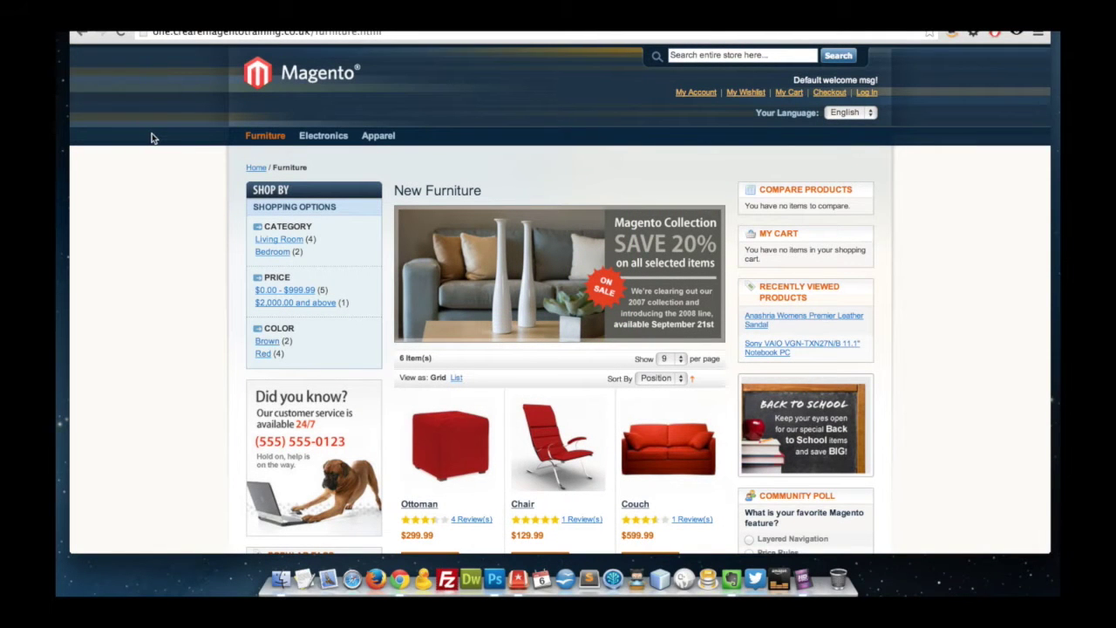
left_click_drag(315, 33, 384, 34)
type("sitemap")
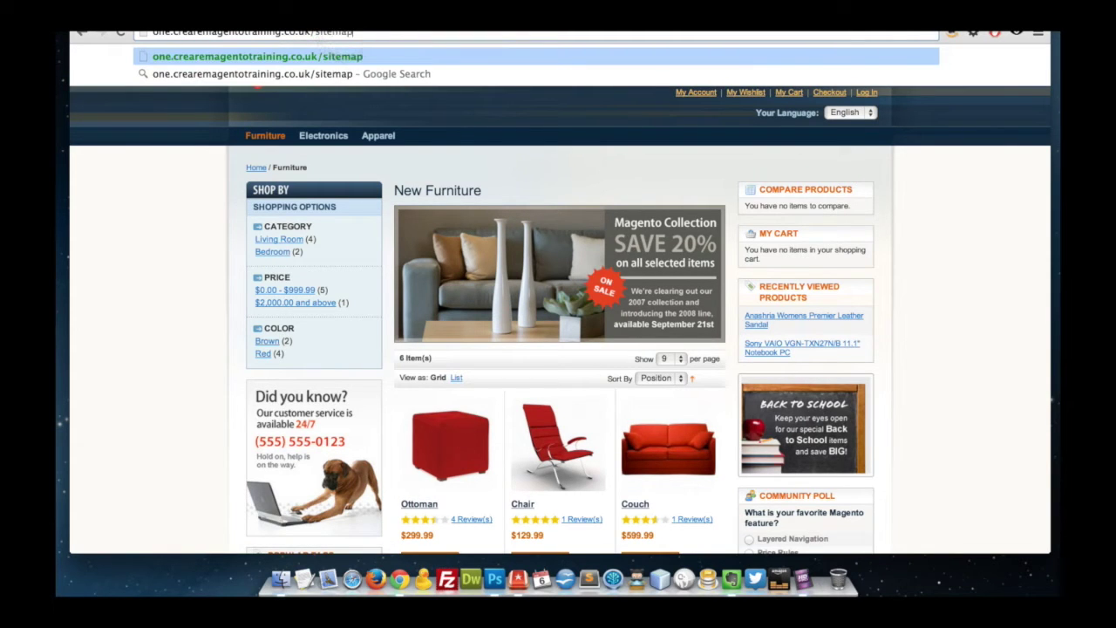
key("Return")
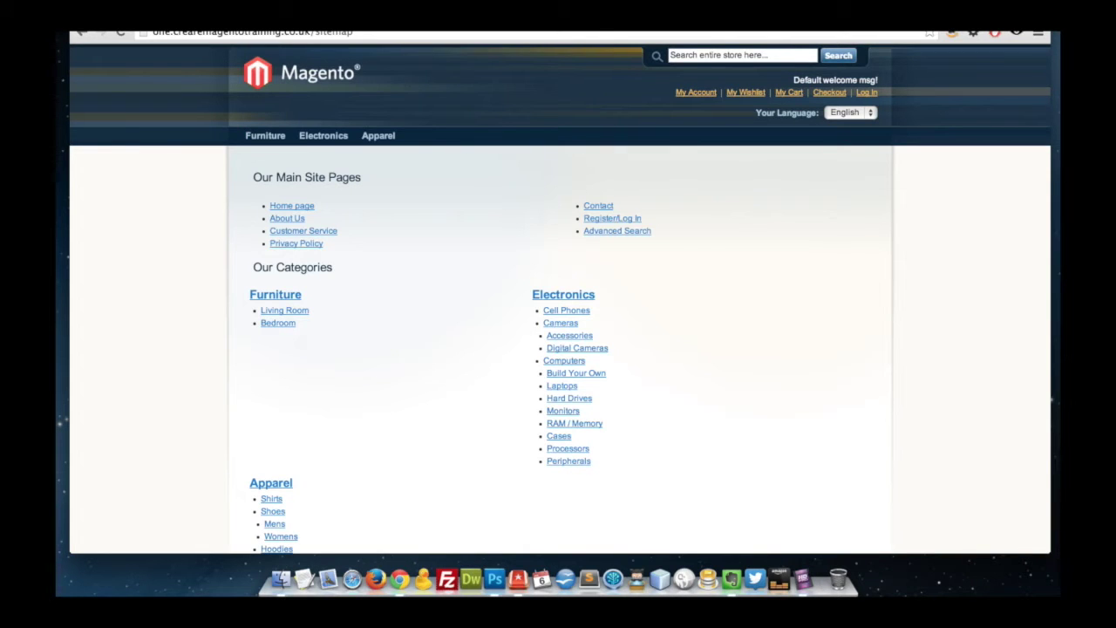
left_click(451, 249)
scroll(462, 298, "down", 5)
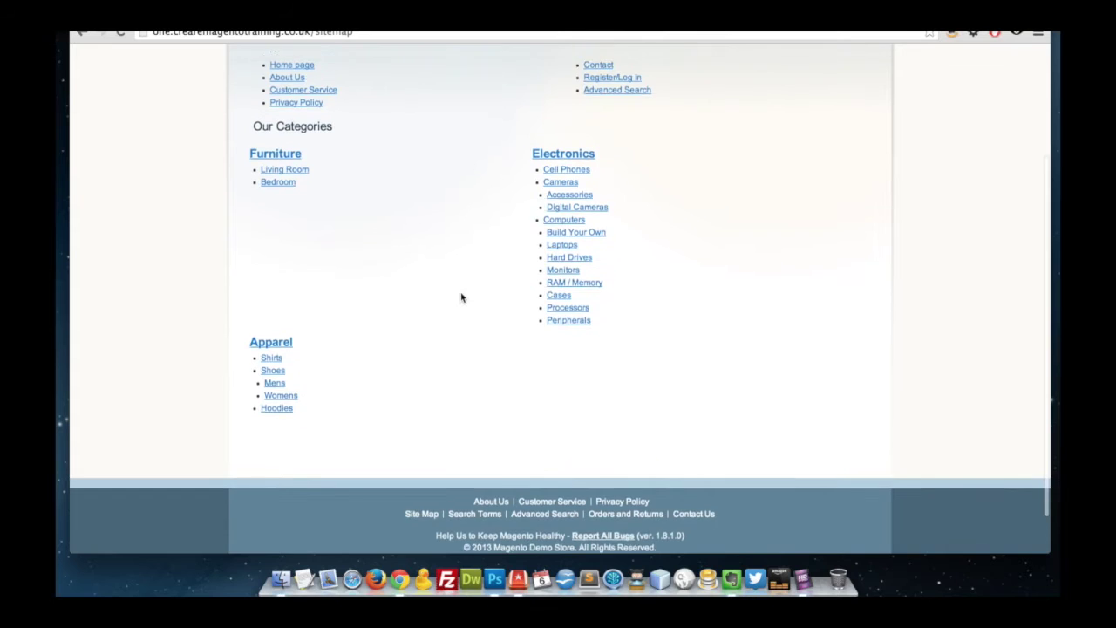
scroll(462, 298, "up", 4)
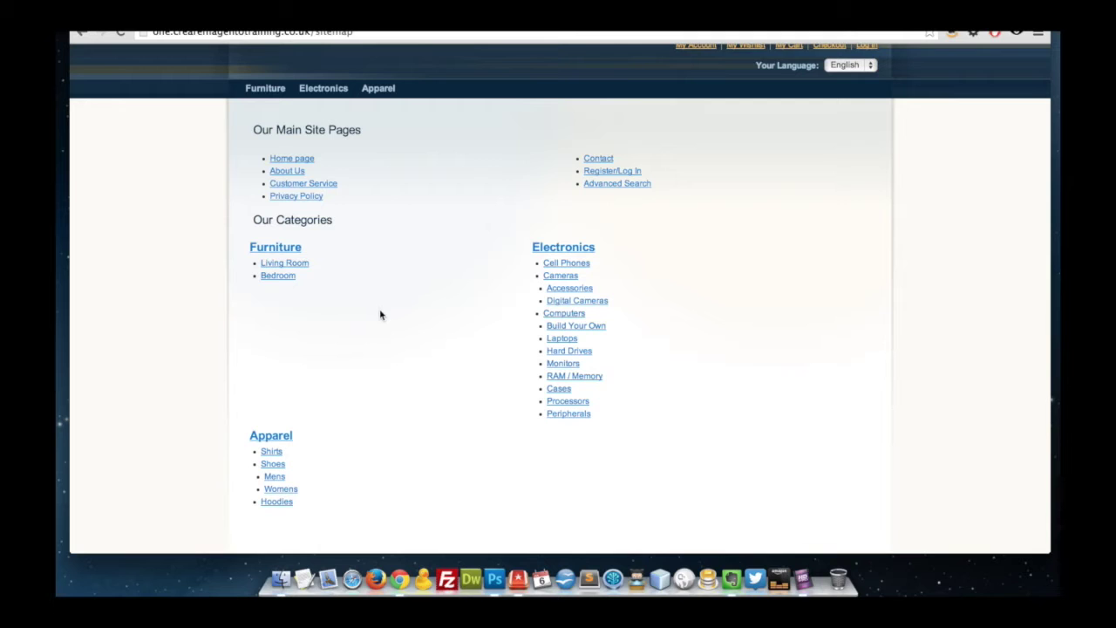
Return to the admin panel, open the Creare SEO HTML Sitemap Page settings and expand the HTML Sitemap section.
left_click(188, 13)
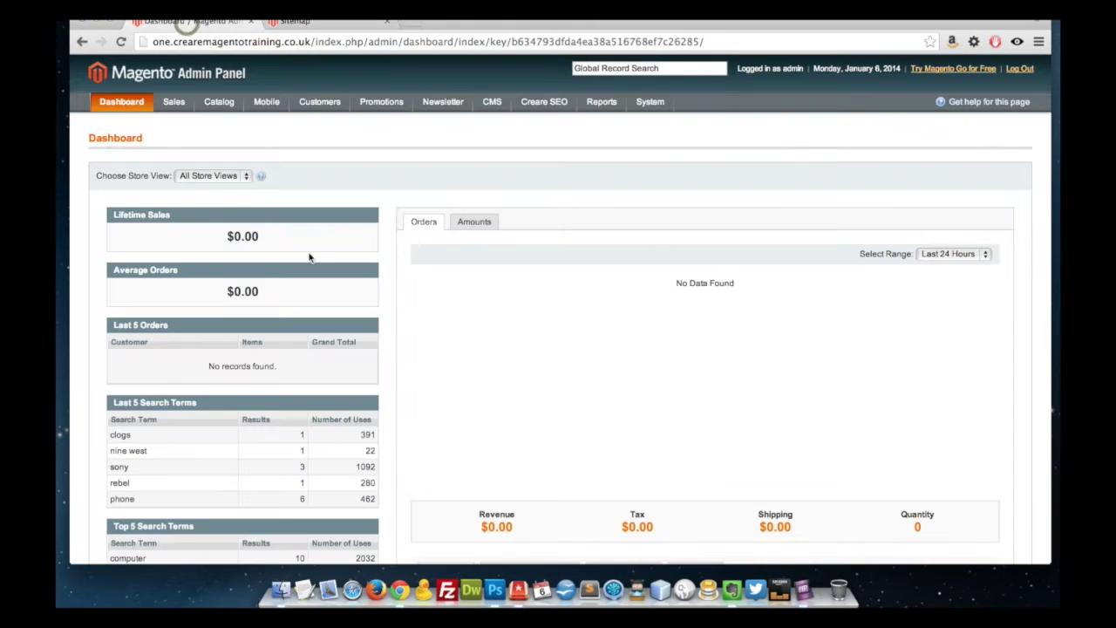
mouse_move(544, 101)
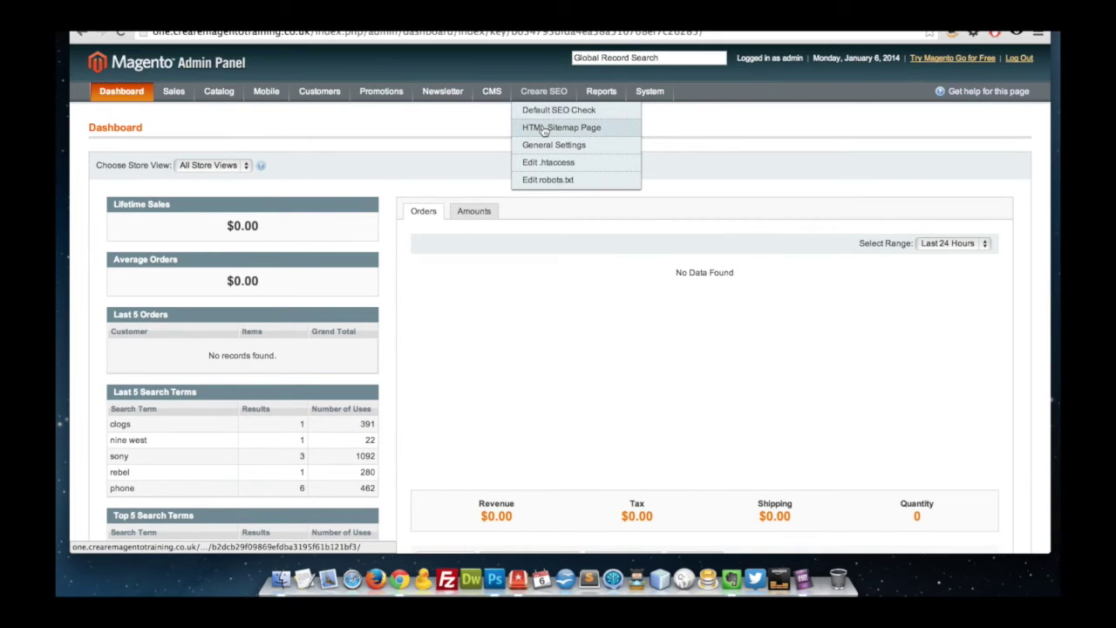
left_click(543, 130)
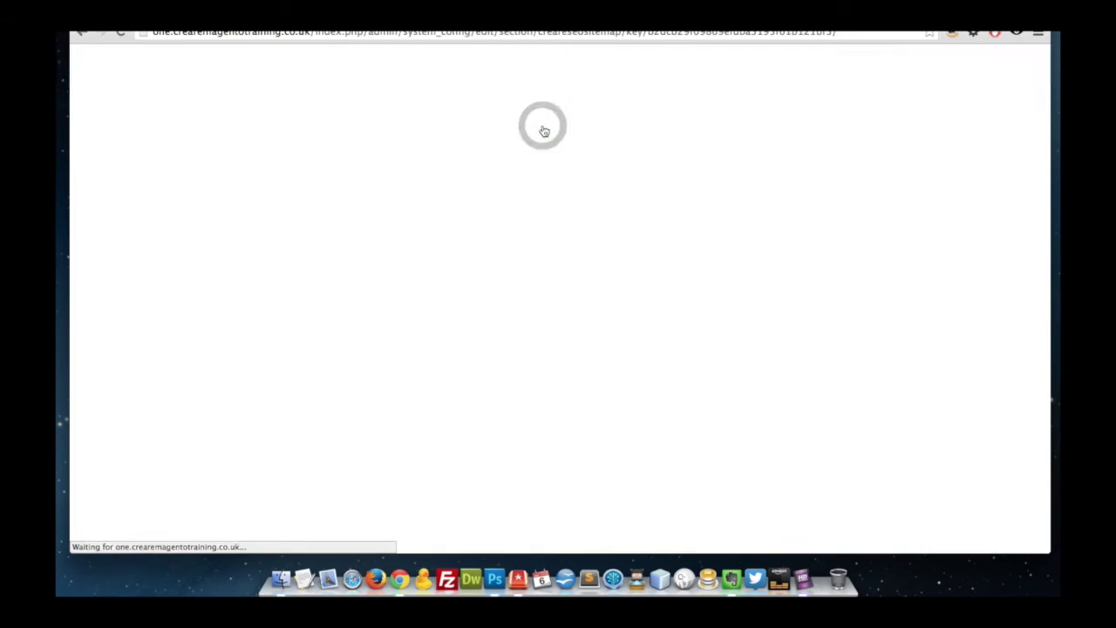
left_click(329, 157)
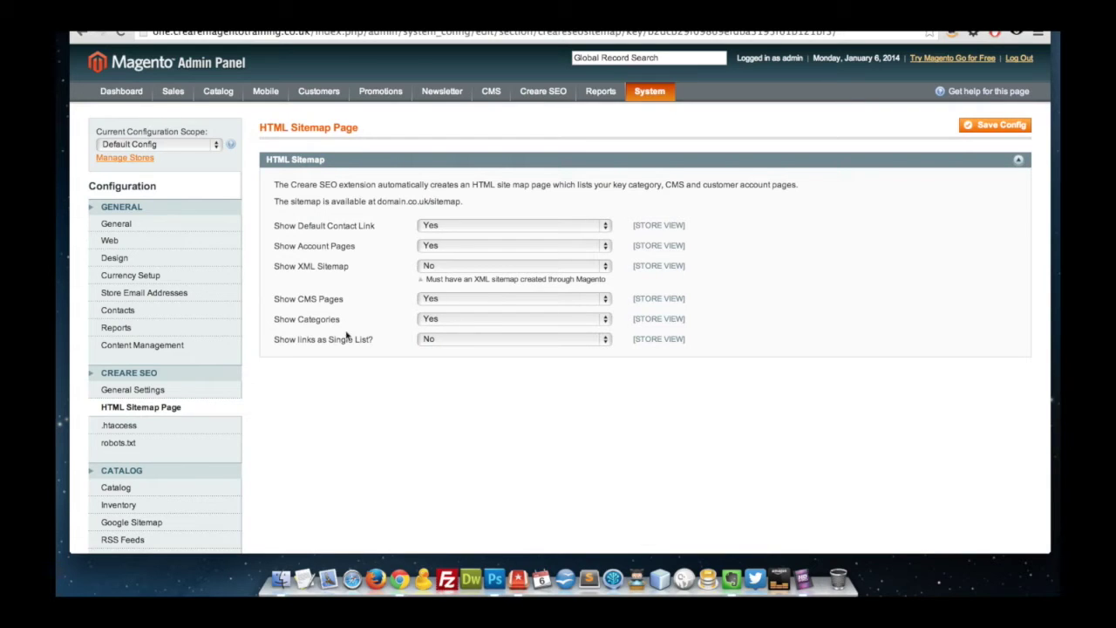
Set Show links as Single List to Yes for the HTML sitemap and save the configuration.
left_click(488, 340)
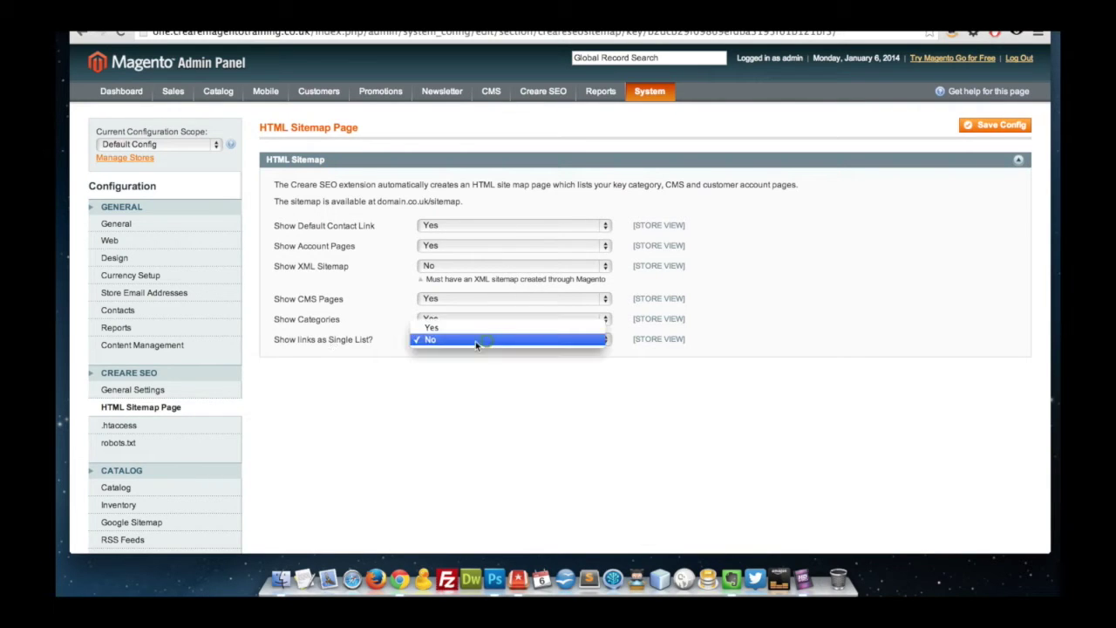
left_click(450, 328)
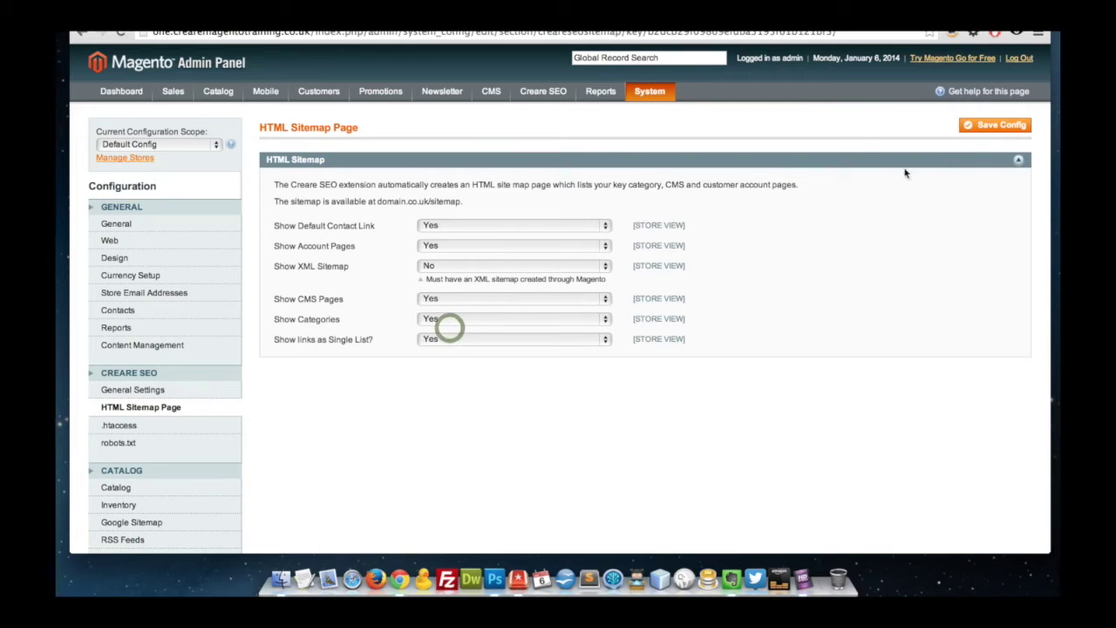
left_click(999, 127)
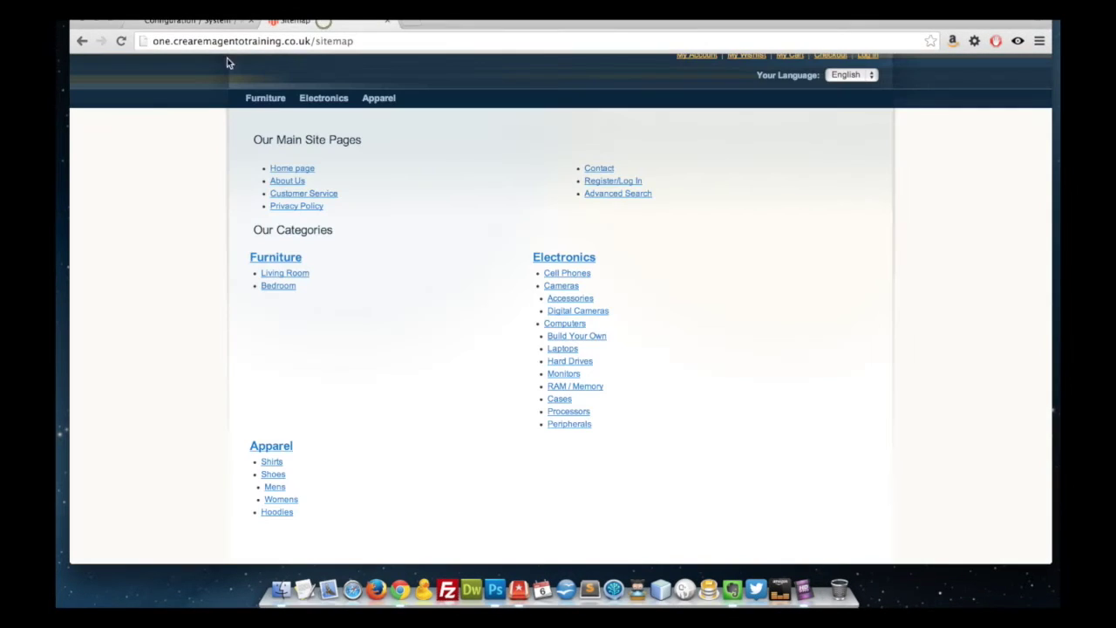
Reload the storefront's sitemap page and review the layout of its page and category links.
key("super+r")
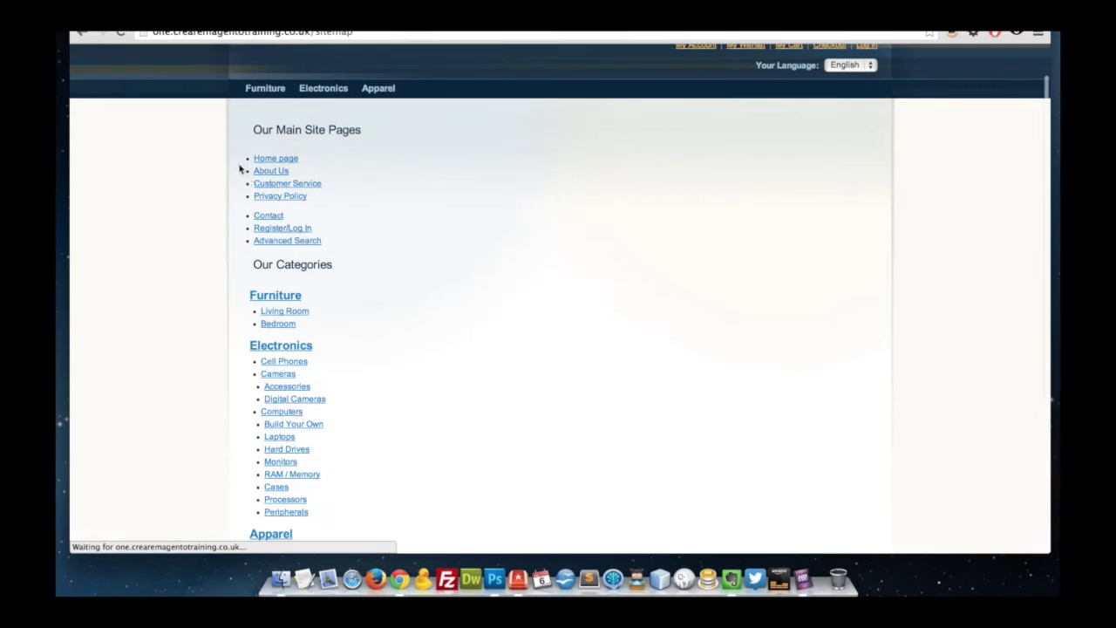
scroll(340, 230, "down", 5)
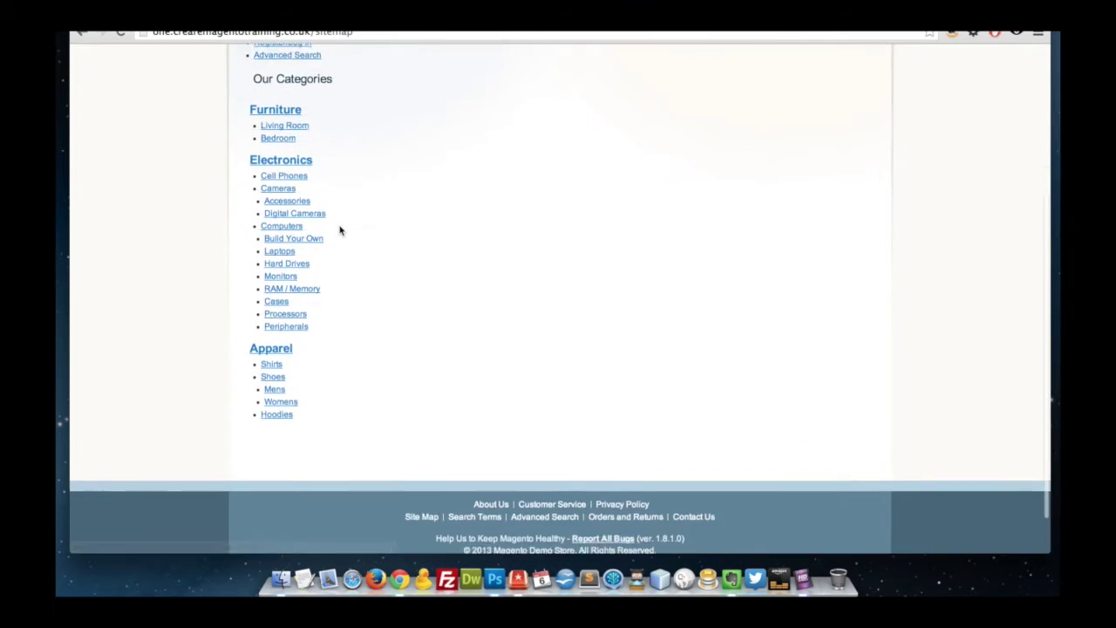
scroll(340, 230, "up", 6)
scroll(340, 230, "down", 5)
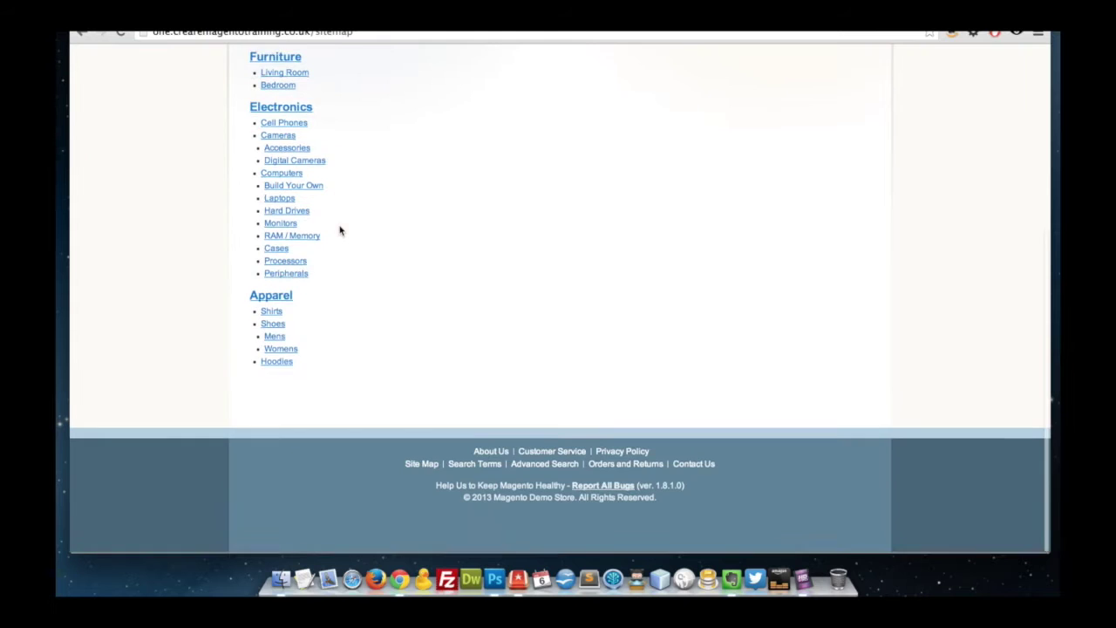
scroll(341, 231, "up", 6)
scroll(340, 230, "down", 5)
scroll(340, 230, "up", 6)
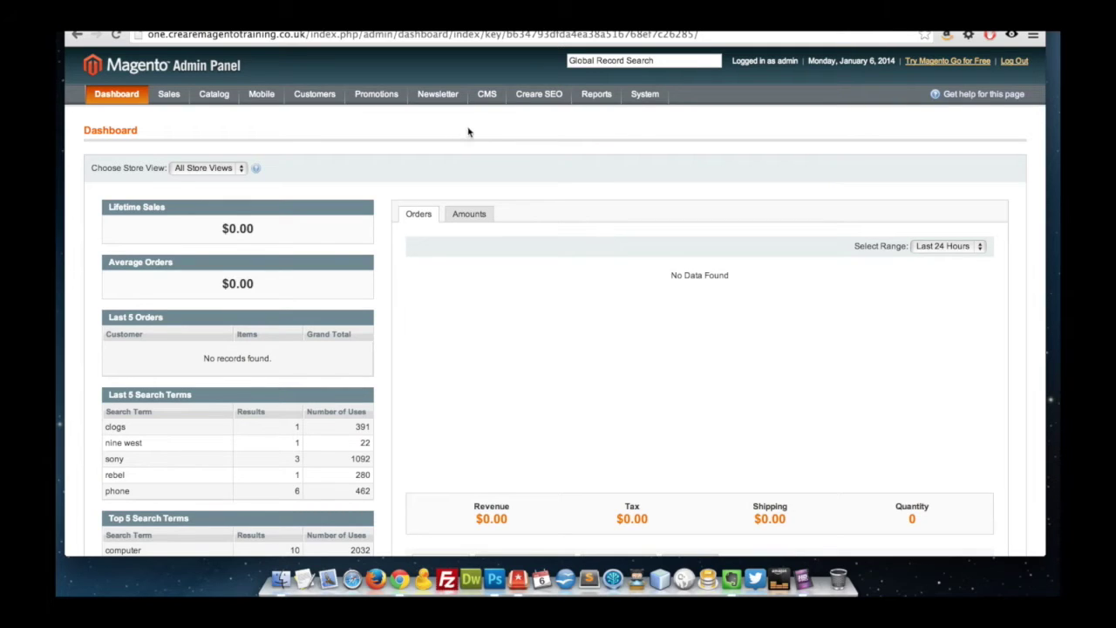
Open the Creare SEO .htaccess editor, expand its section and enlarge the text area.
mouse_move(530, 103)
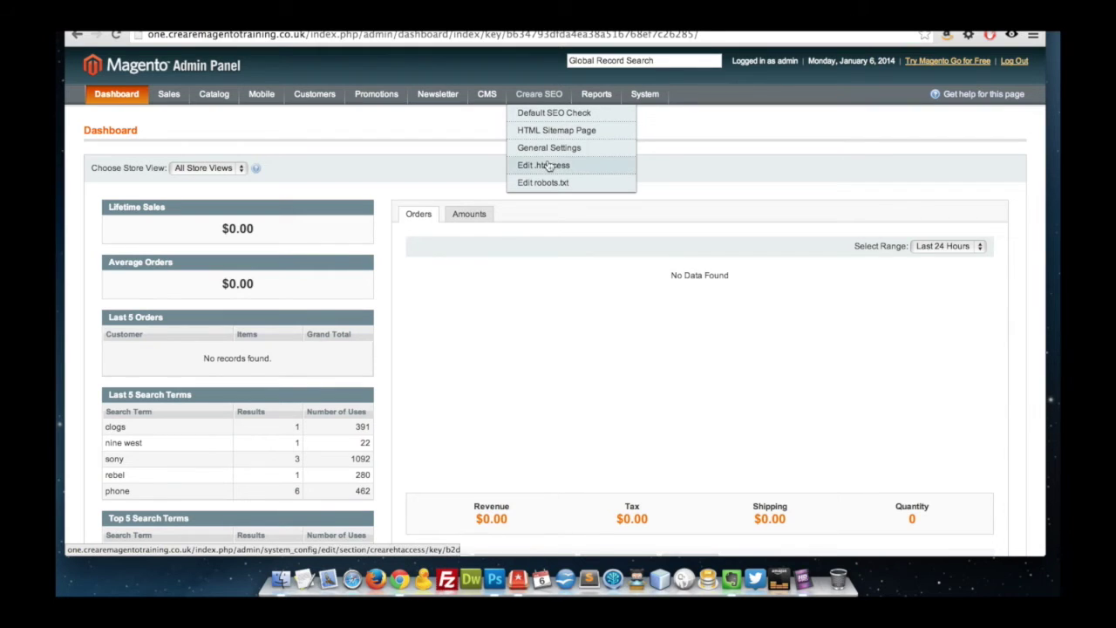
left_click(544, 169)
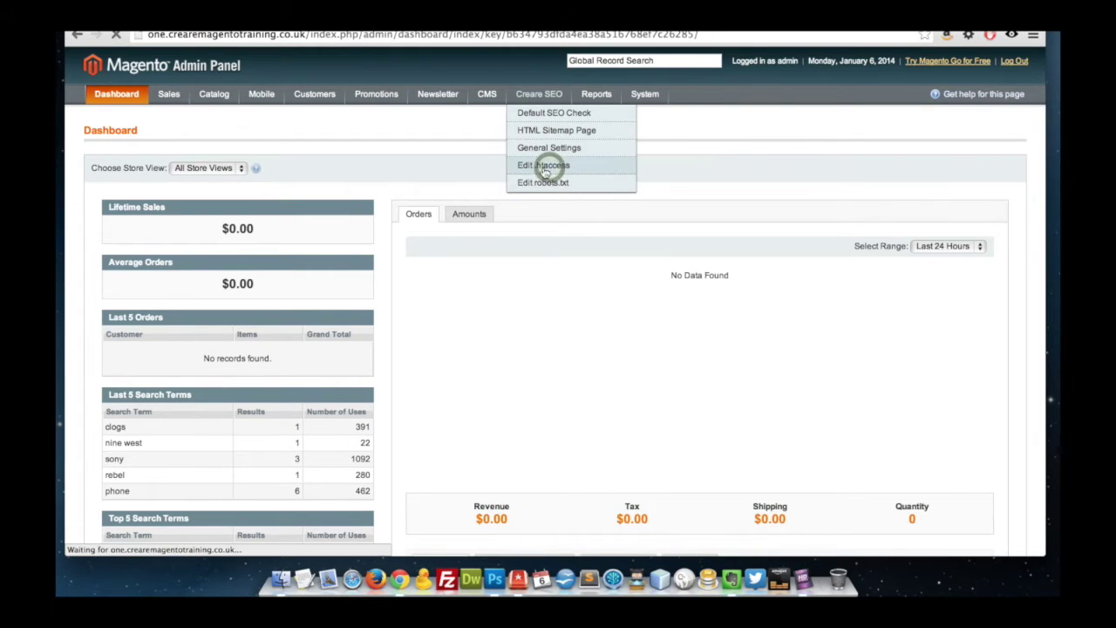
left_click(494, 165)
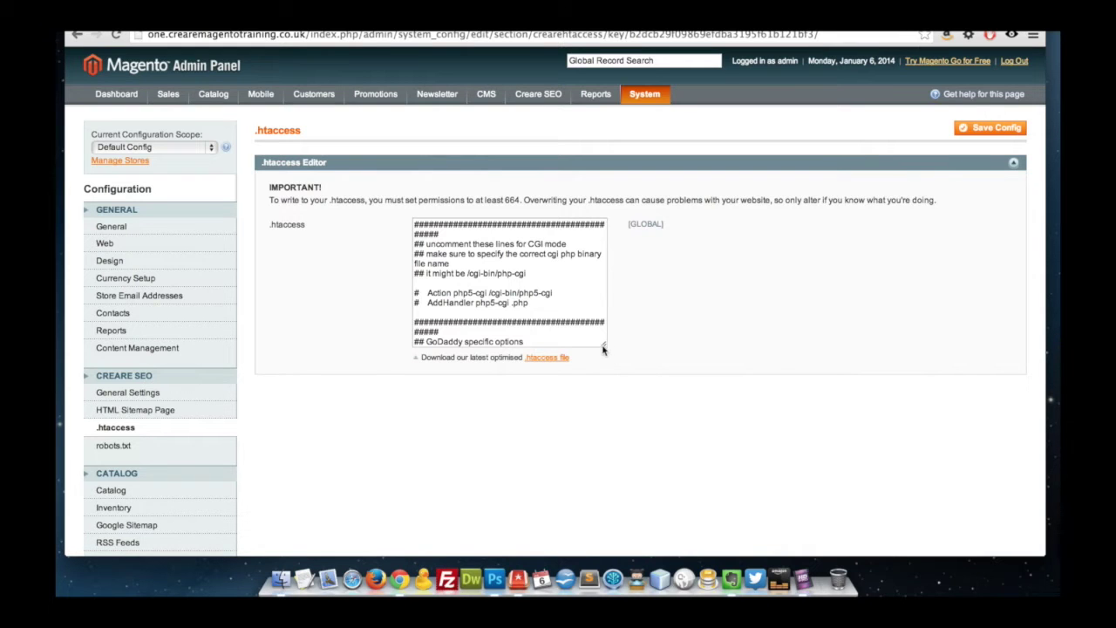
left_click_drag(604, 348, 926, 490)
Read through the .htaccess file's contents and return to its beginning.
scroll(574, 311, "down", 15)
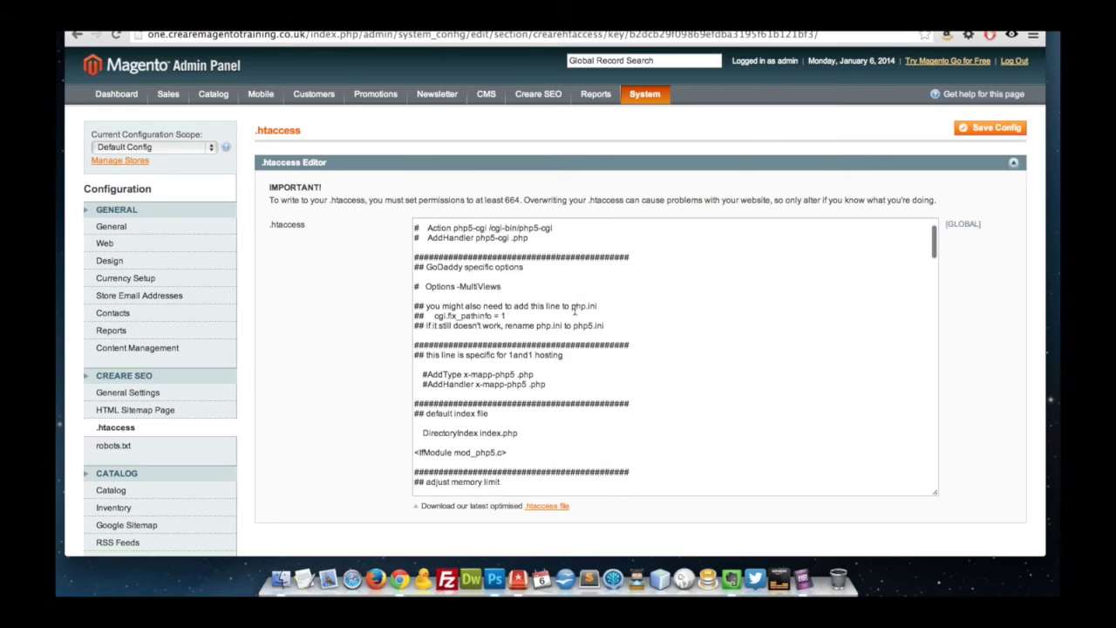
scroll(575, 311, "down", 10)
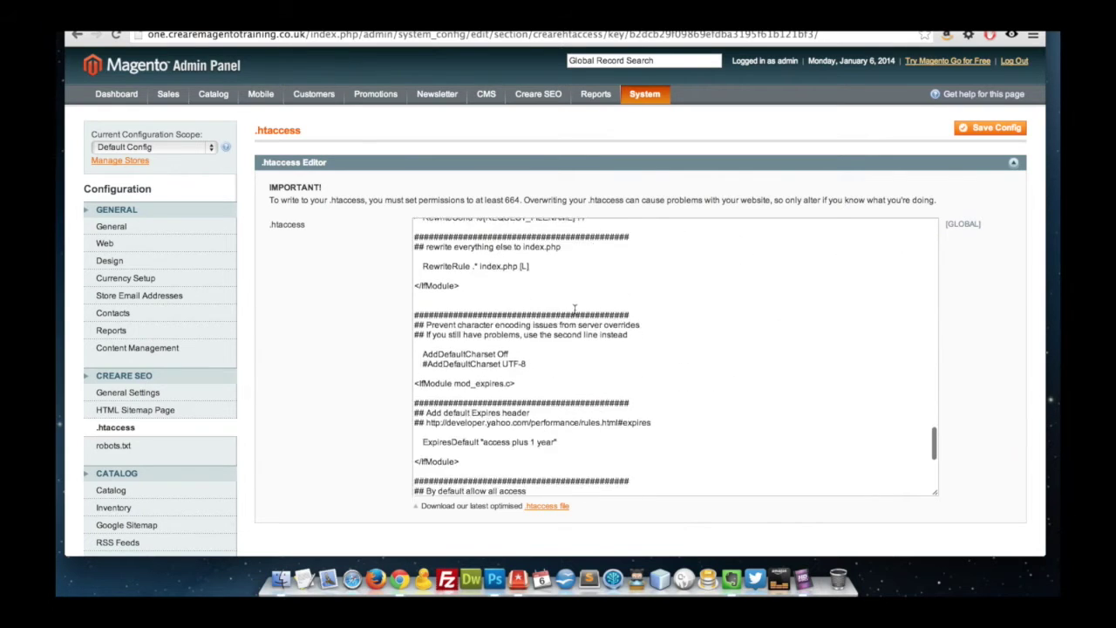
scroll(575, 311, "up", 15)
scroll(575, 310, "up", 10)
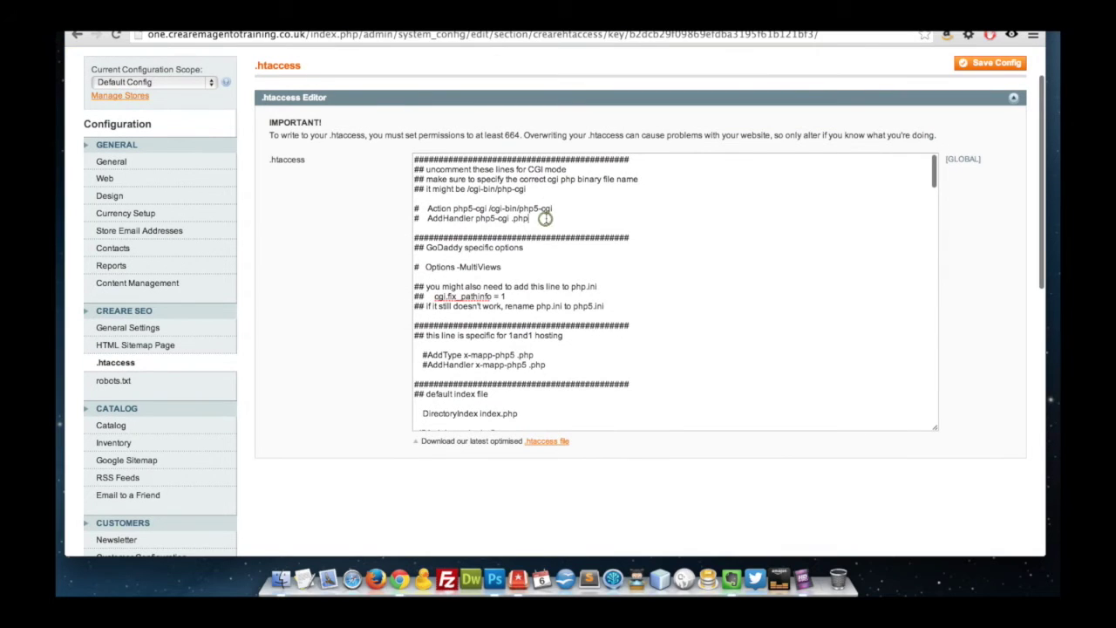
Add the line "# example comment" below the AddHandler php5-cgi .php line in the .htaccess file and save the configuration.
left_click(546, 219)
key("Return")
key("Return")
type("# example comment")
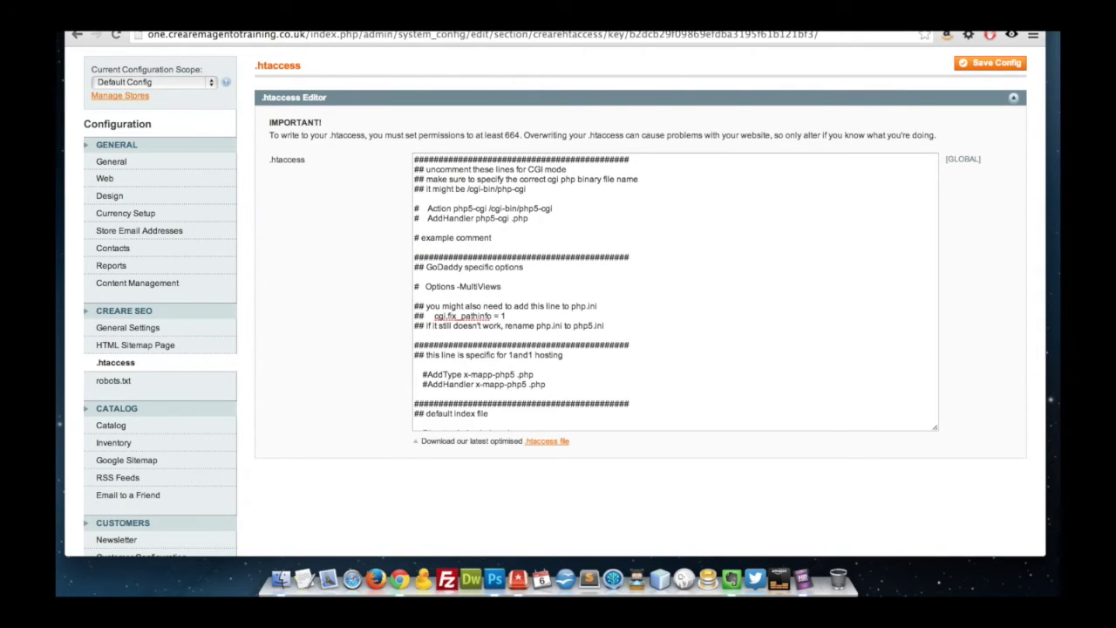
left_click(993, 62)
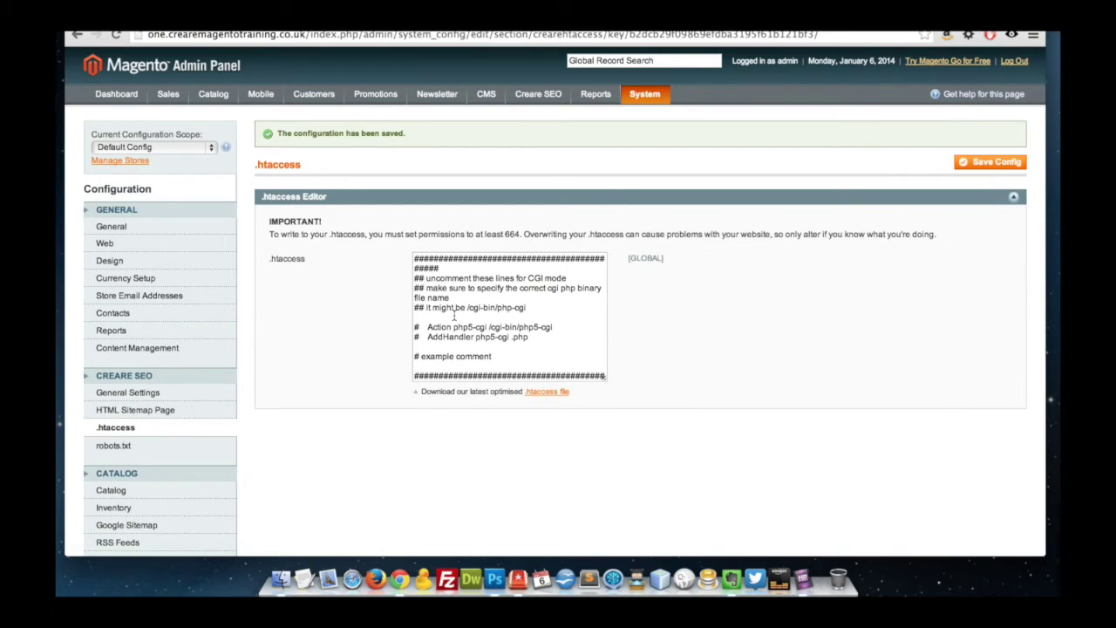
Open the Creare SEO robots.txt settings and expand the robots.txt Editor section to inspect it.
left_click(133, 448)
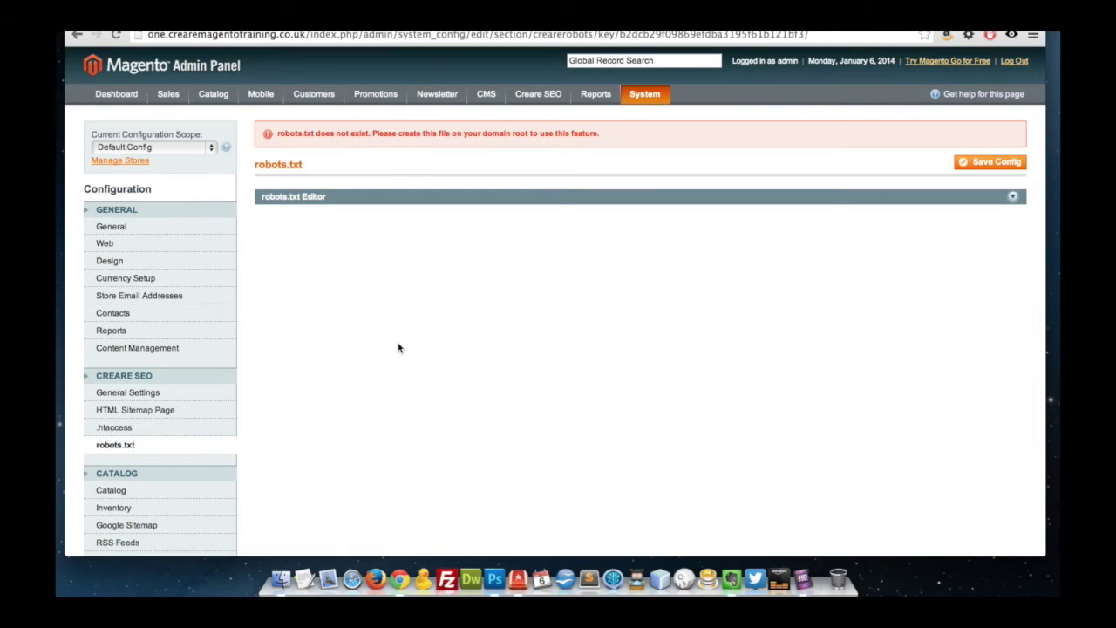
left_click(1013, 197)
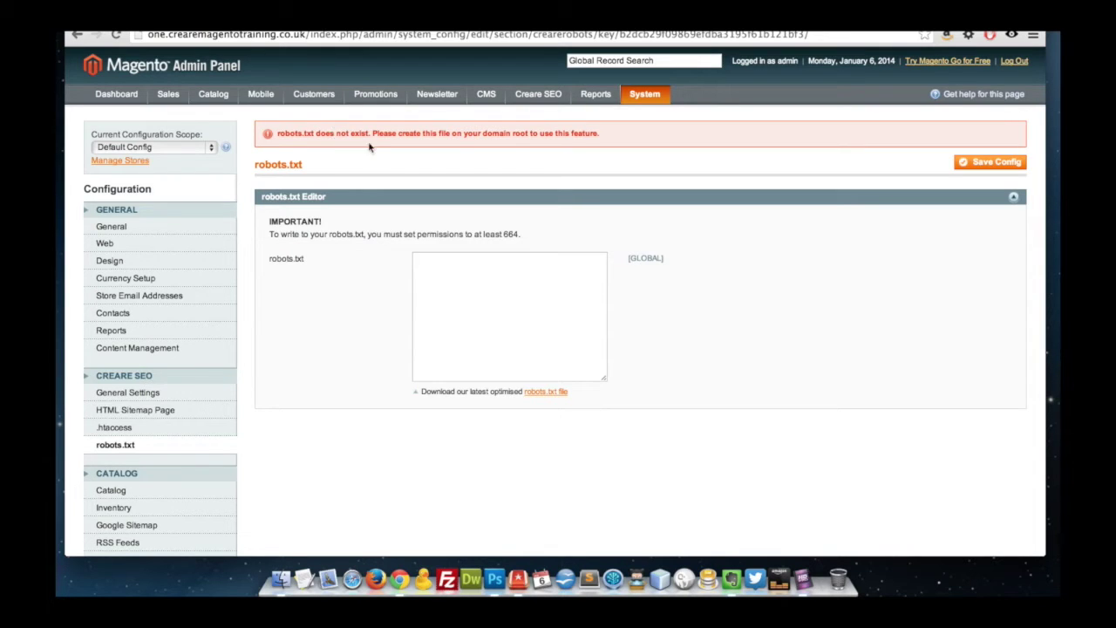
scroll(488, 295, "down", 1)
scroll(384, 305, "up", 1)
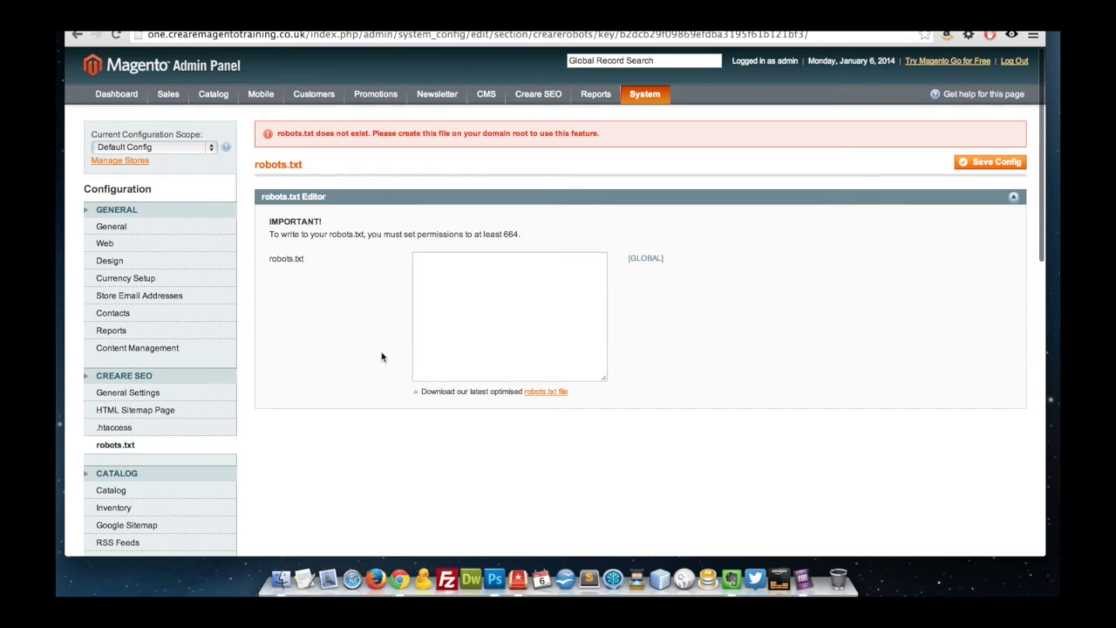
Open the linked latest optimised robots.txt file on GitHub and look through its rules.
left_click(546, 394)
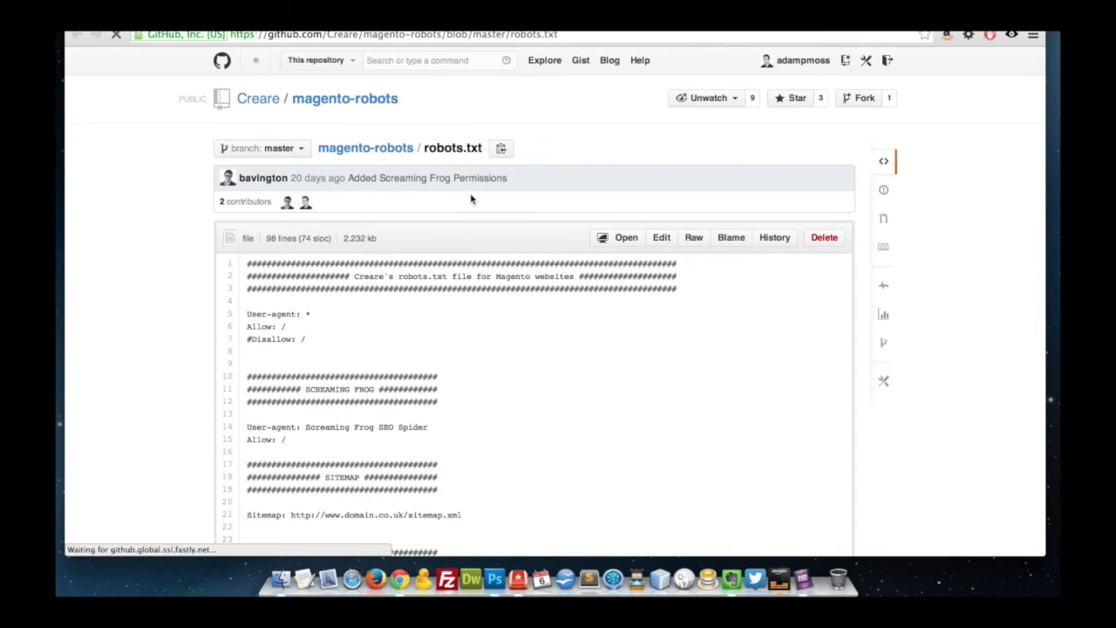
scroll(615, 306, "down", 5)
scroll(616, 307, "down", 5)
scroll(616, 307, "up", 4)
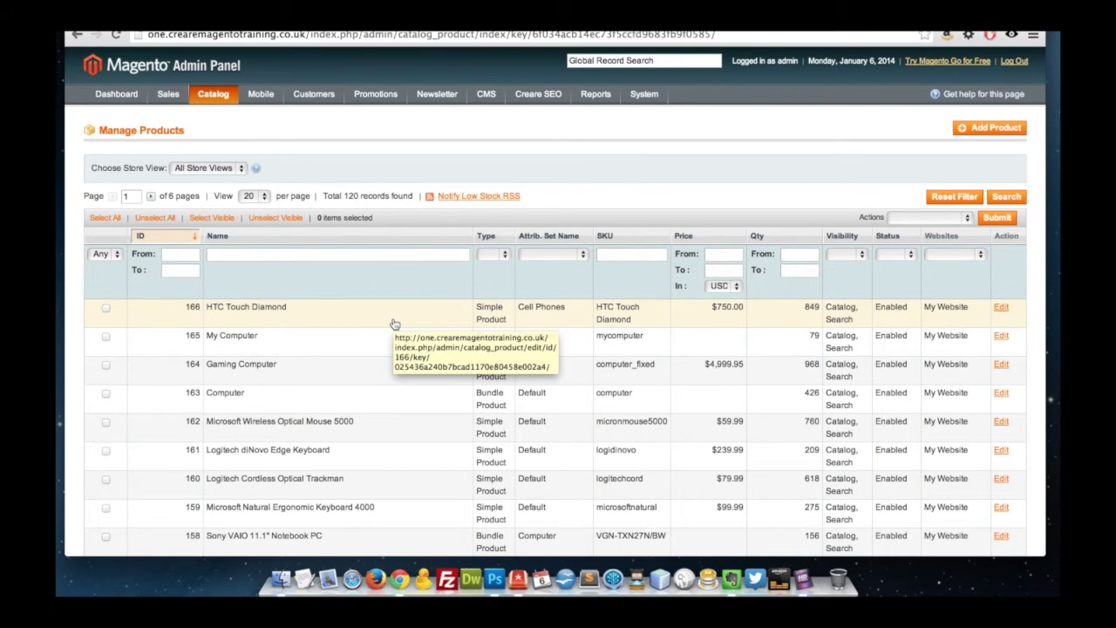
View the HTC Touch Diamond product's edit page, and set Disable Duplicate Button in Product Edit to Yes in Creare SEO's general settings, saving the configuration.
left_click(394, 324)
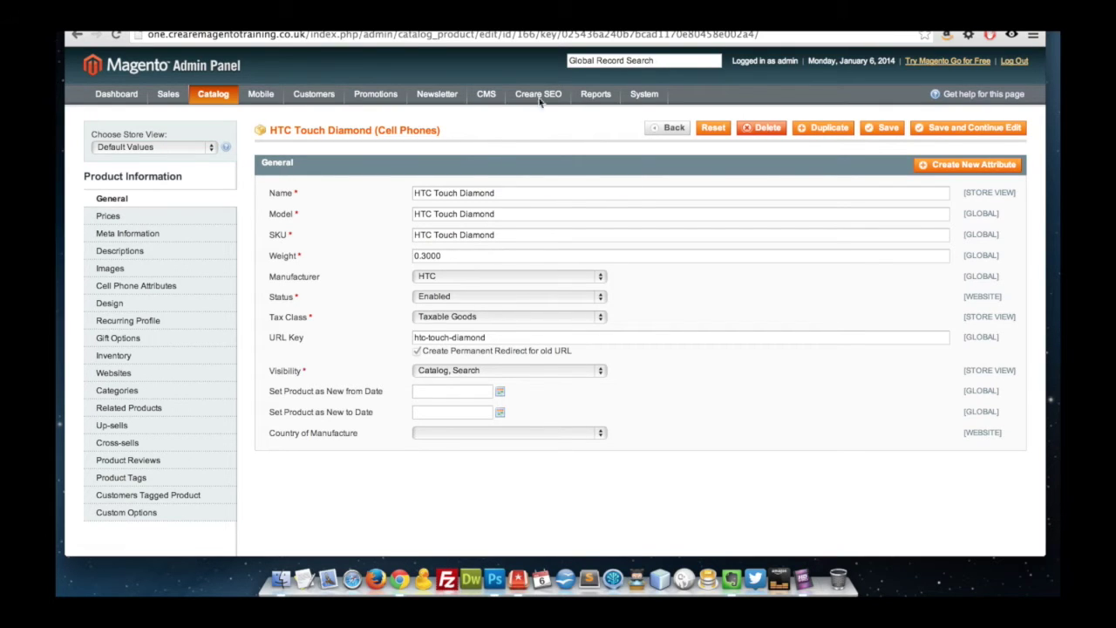
mouse_move(539, 94)
left_click(543, 148)
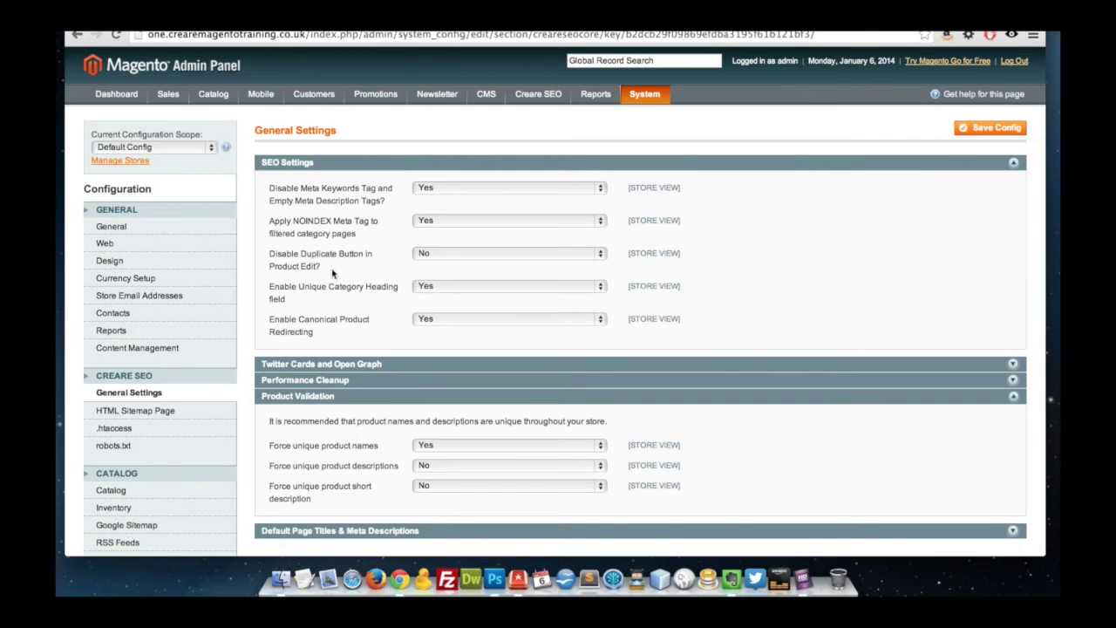
left_click(461, 253)
left_click(450, 242)
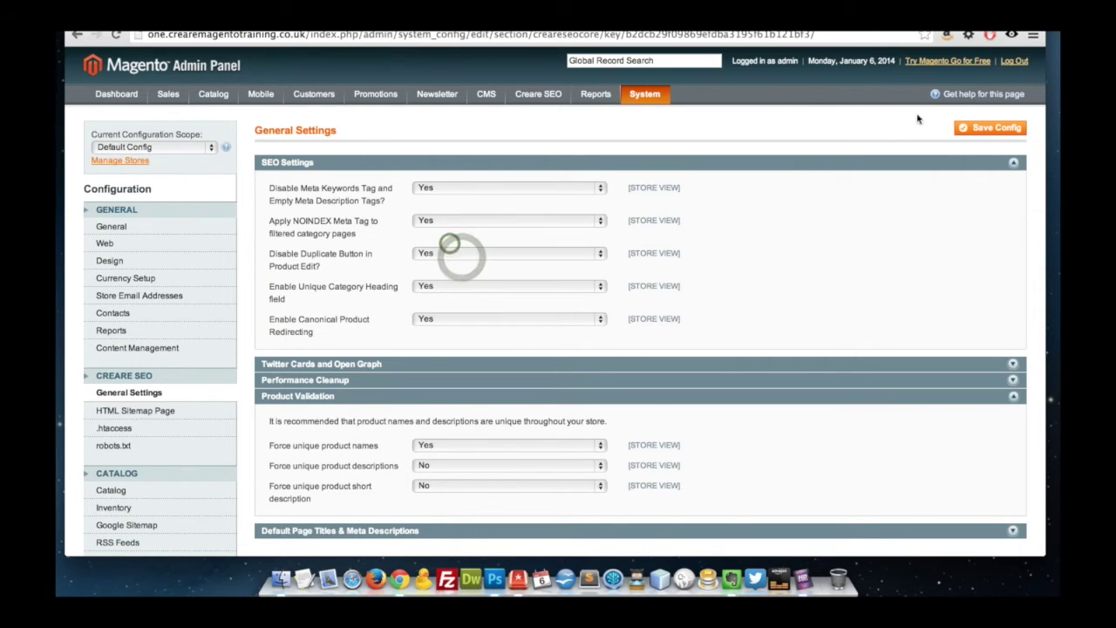
left_click(993, 127)
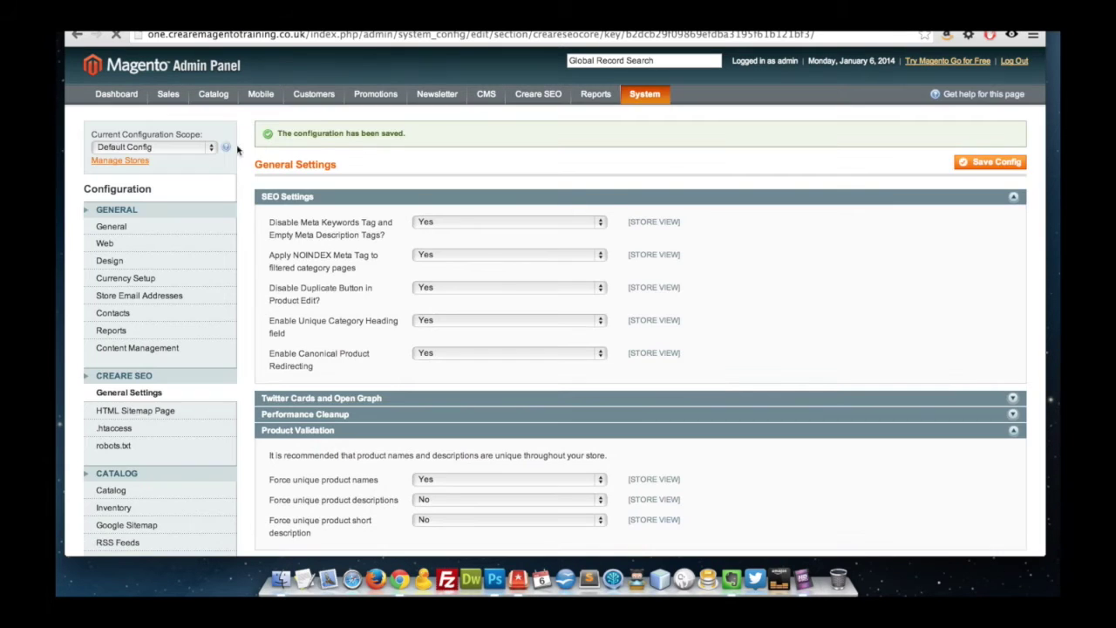
Return to the product list and open the HTC Touch Diamond product to check its Duplicate option.
left_click(219, 114)
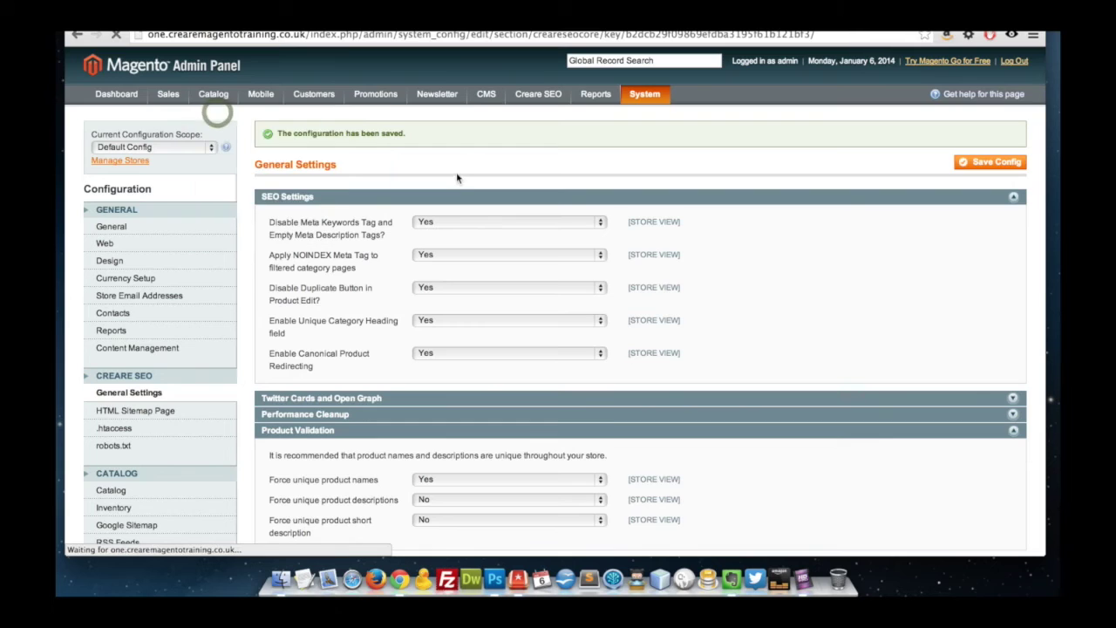
left_click(267, 316)
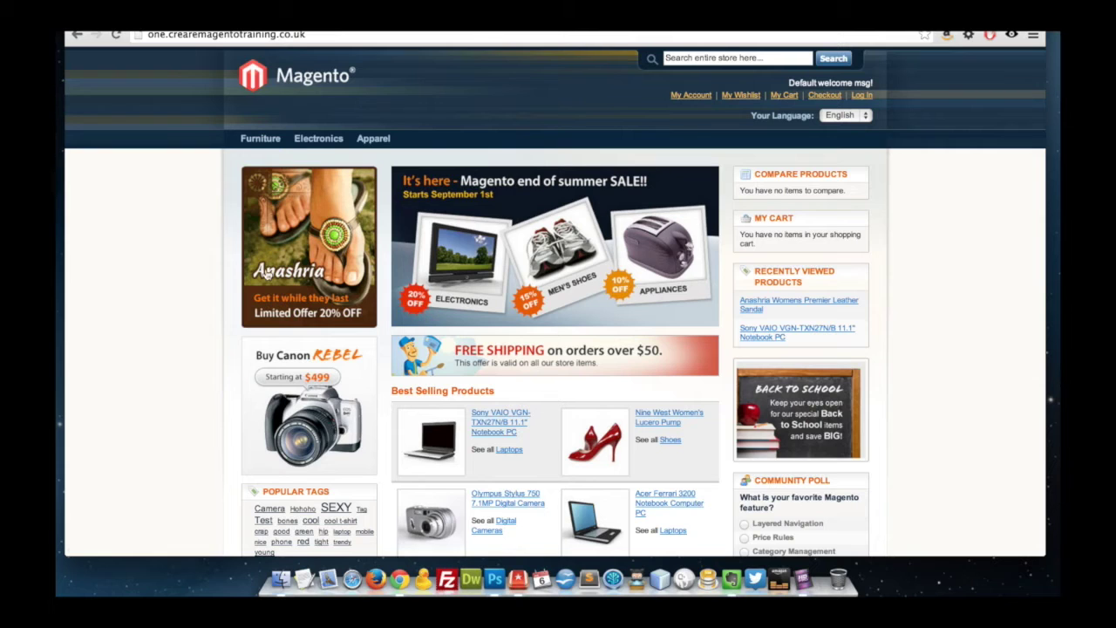
View the storefront home page's source to examine its meta description and meta keywords tags.
right_click(182, 219)
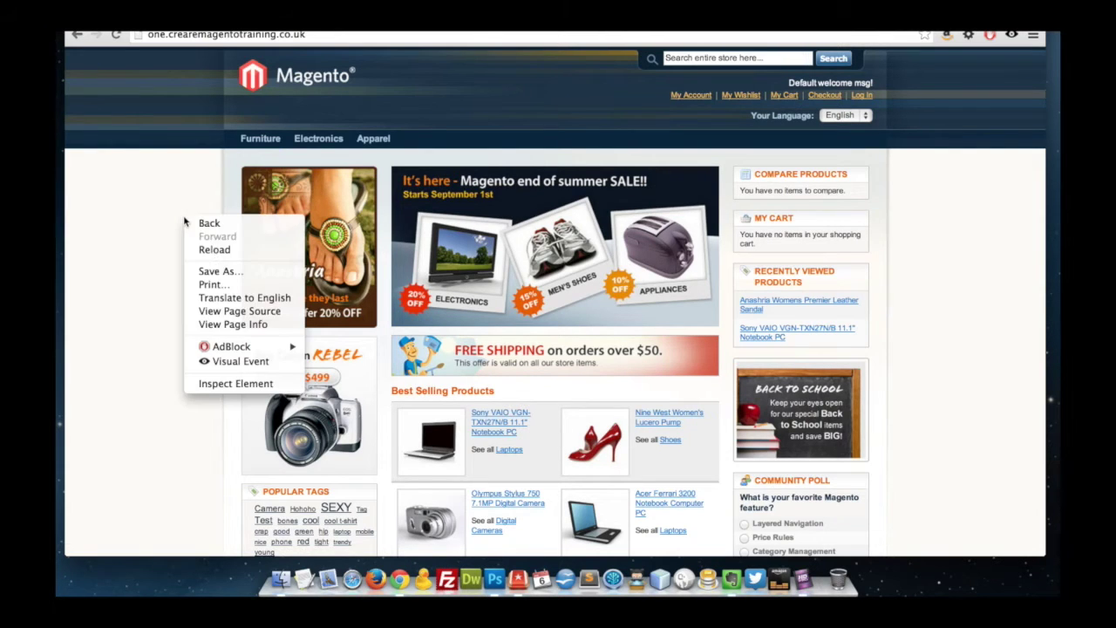
left_click(241, 311)
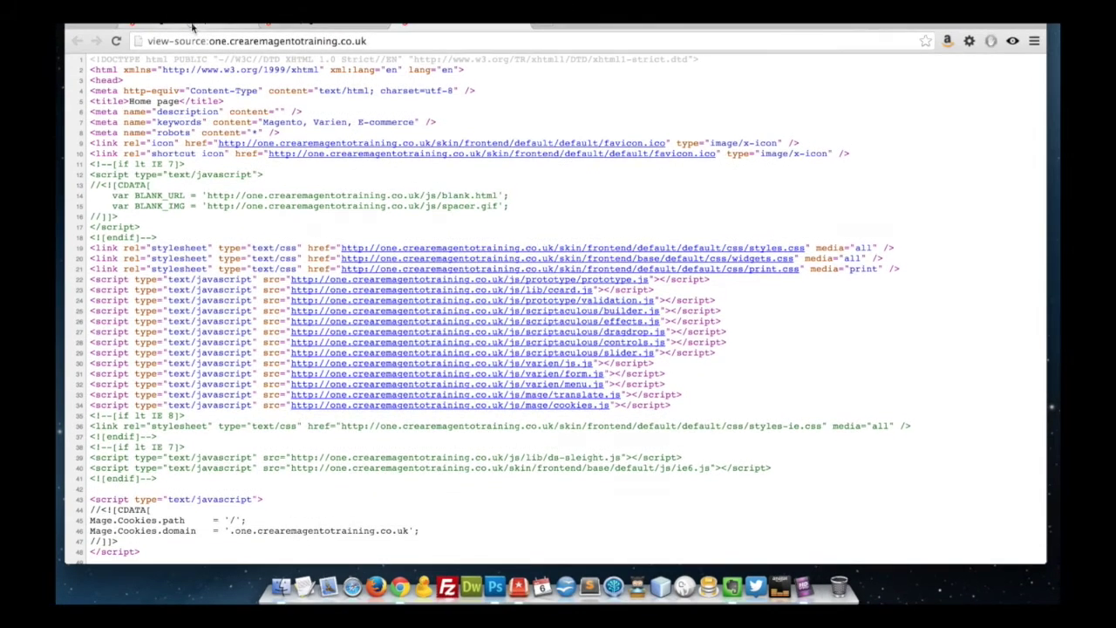
Return to Creare SEO's general settings, set Disable Meta Keywords Tag and Empty Meta Description Tags to Yes, and save the configuration.
left_click(194, 26)
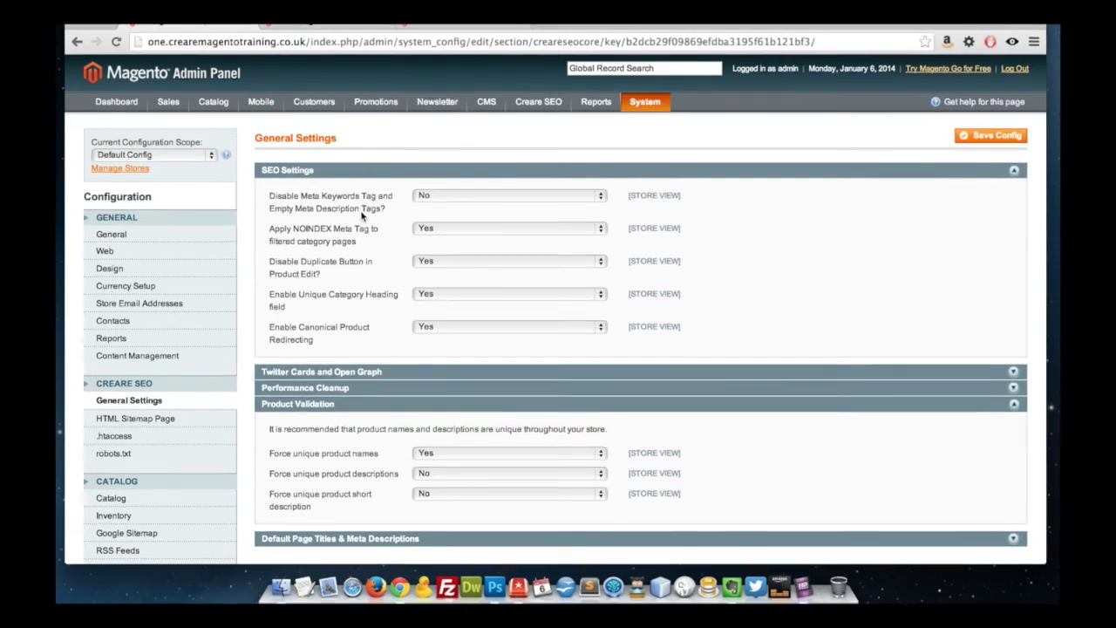
left_click(425, 194)
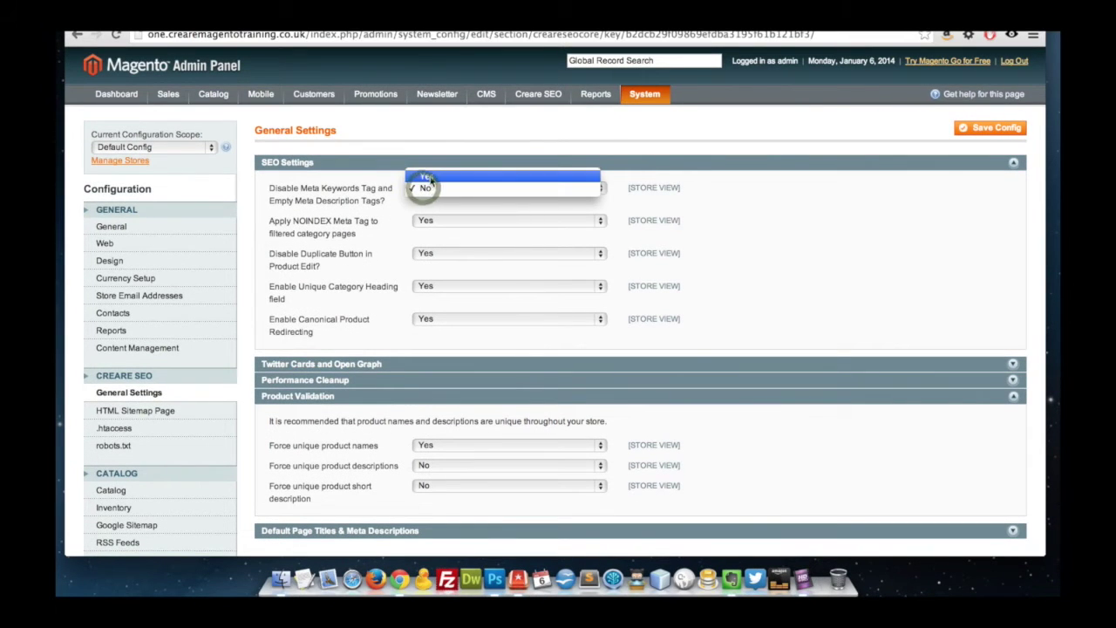
left_click(427, 178)
left_click(980, 129)
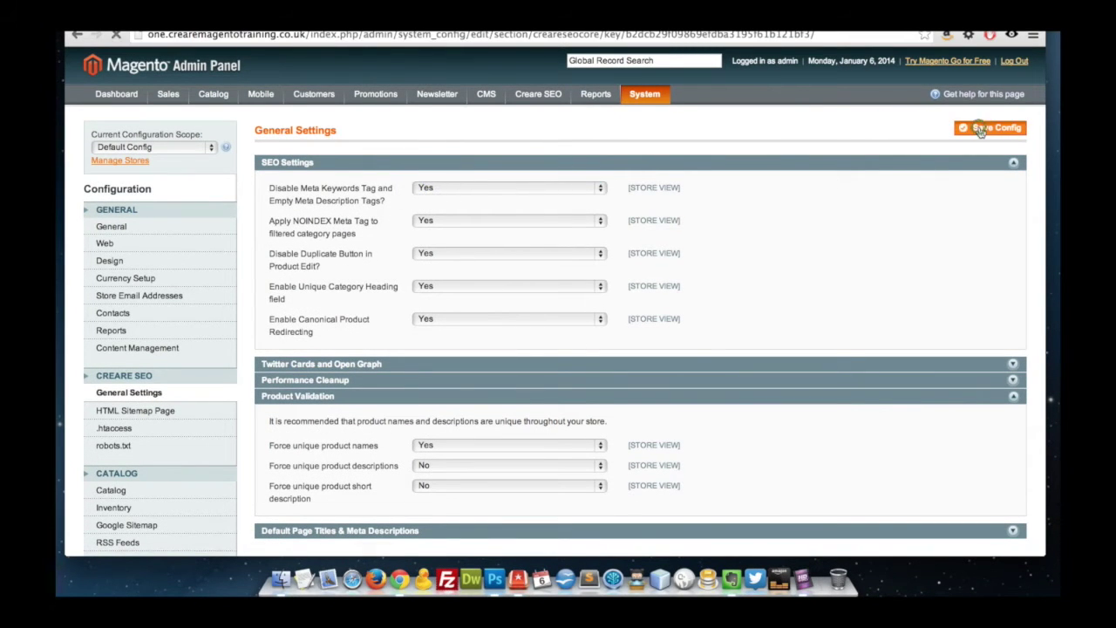
Recheck the storefront home page's source, and save a meta description beginning with "Example" for the enabled Home page in CMS.
key("super+alt+u")
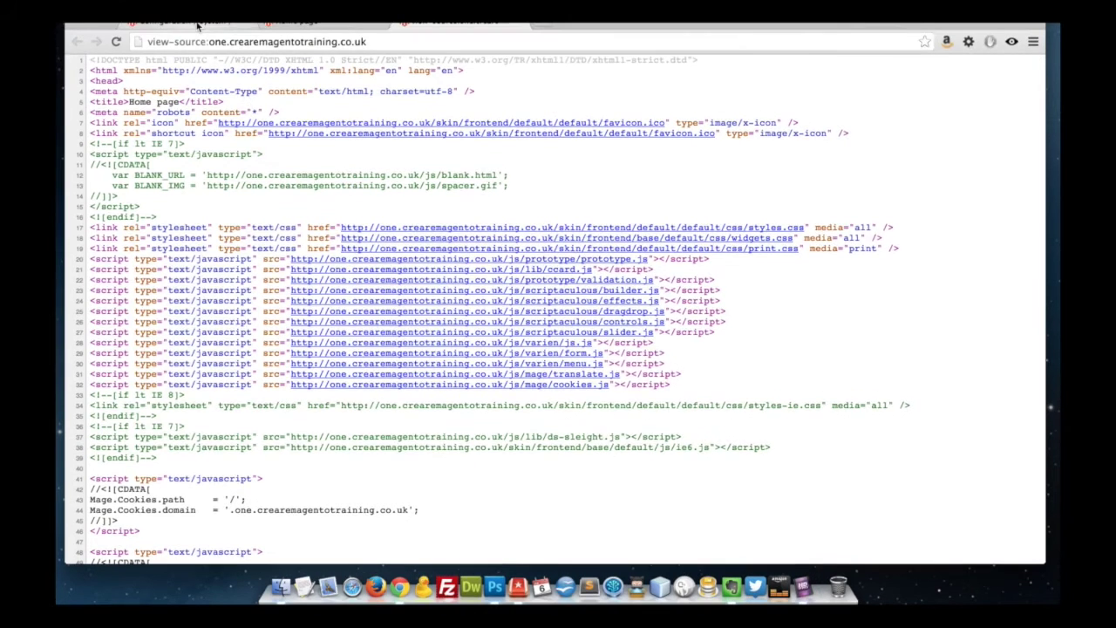
left_click(197, 25)
left_click(491, 121)
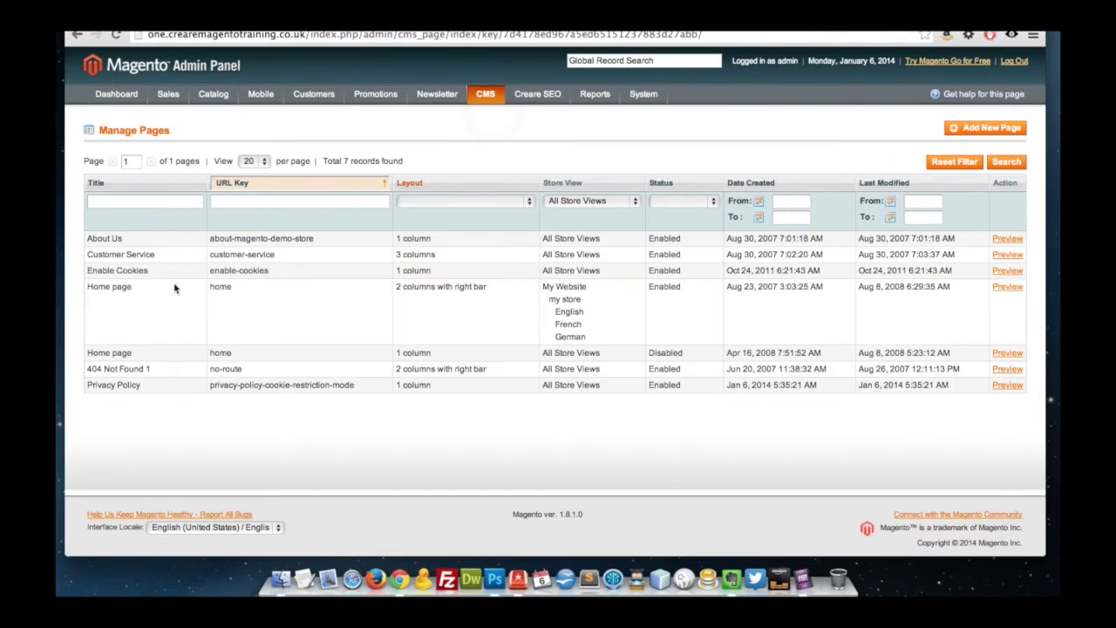
left_click(123, 299)
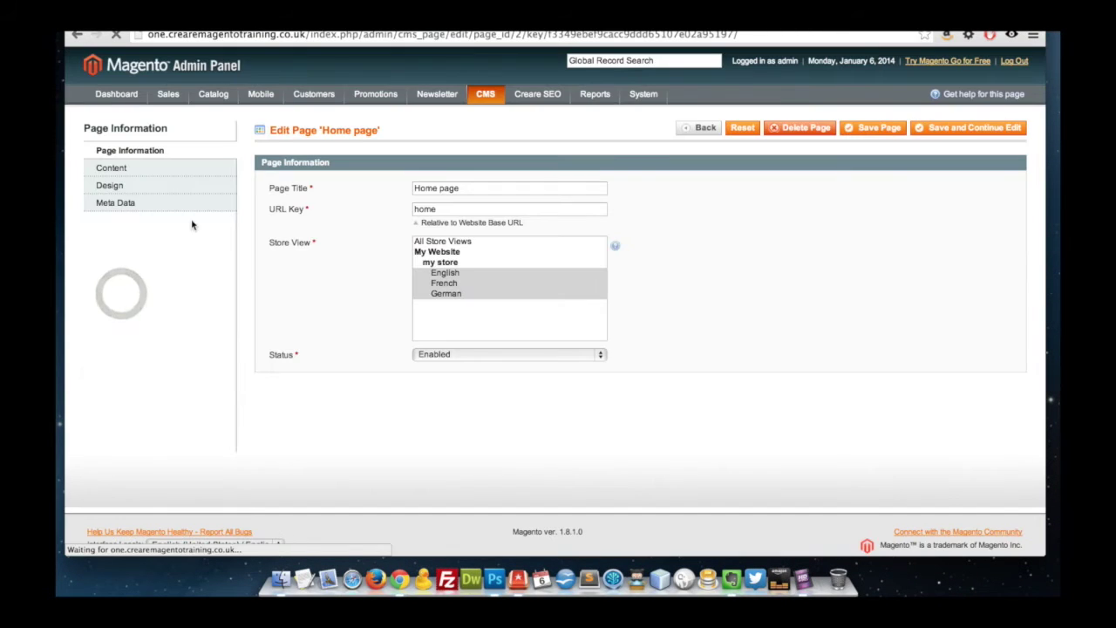
left_click(132, 203)
left_click(479, 349)
type("Example")
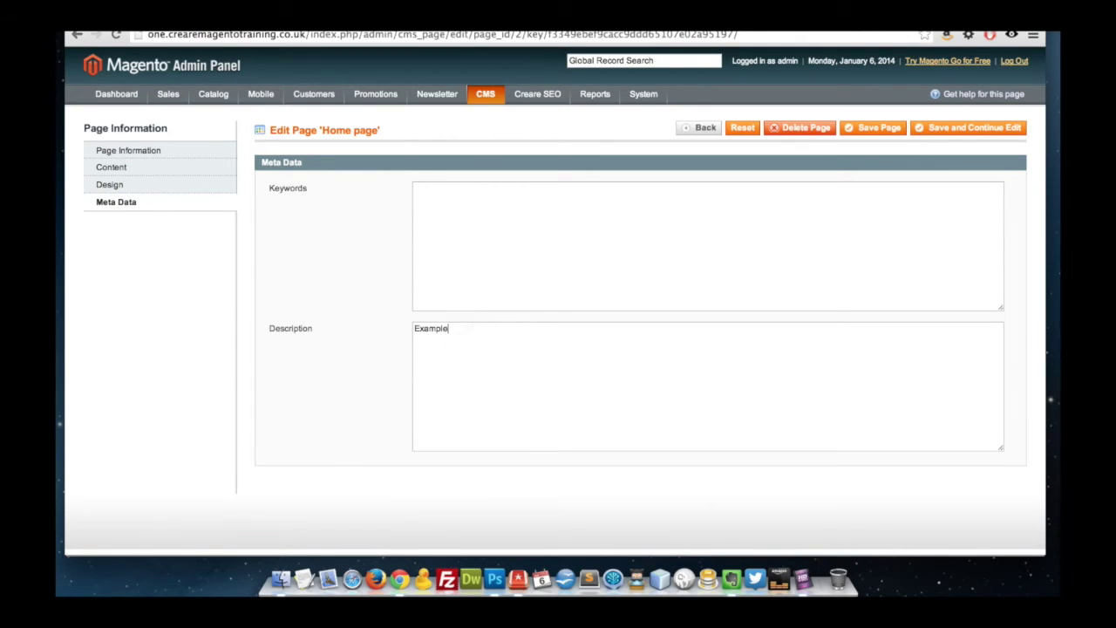
type("cription")
left_click(957, 132)
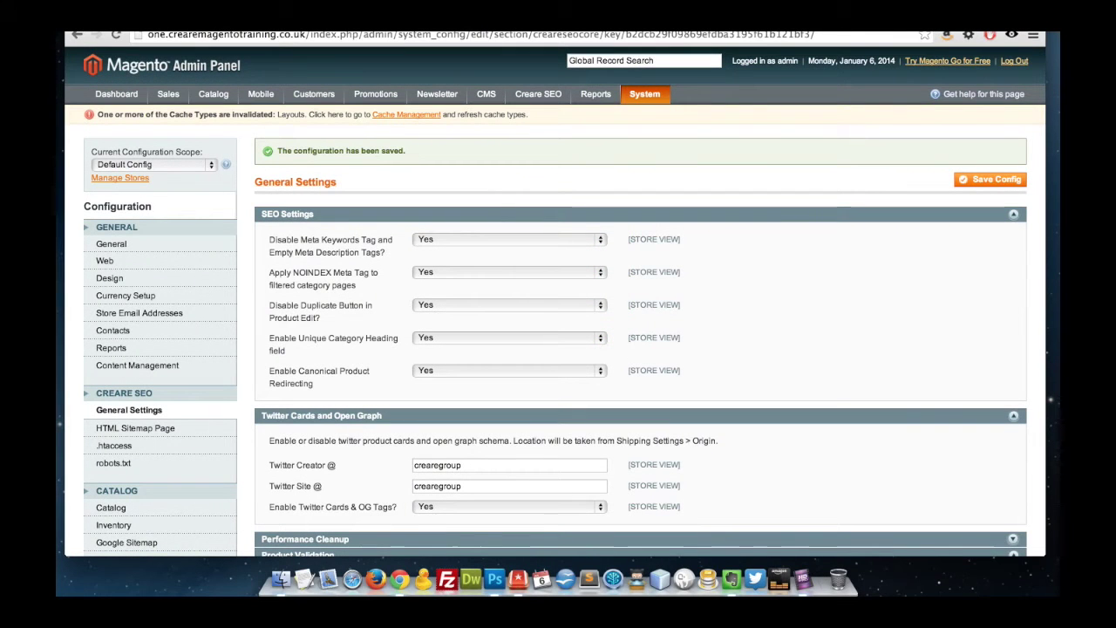
Review Creare SEO's general settings, examining the Twitter Creator, Twitter Site and Enable Twitter Cards & OG Tags options.
scroll(730, 350, "down", 1)
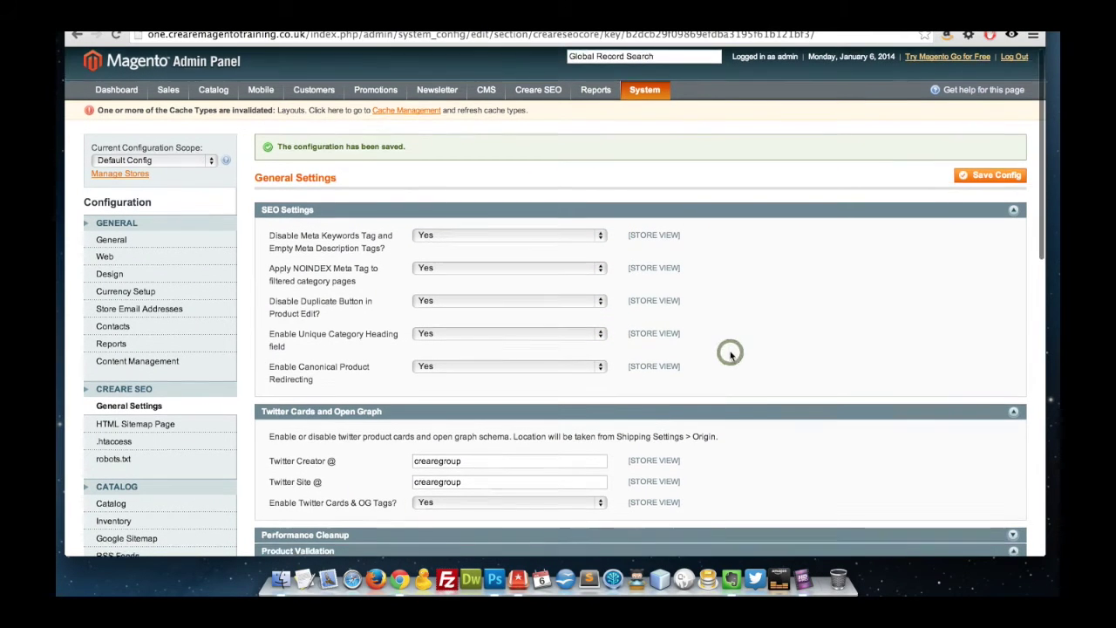
scroll(730, 353, "down", 3)
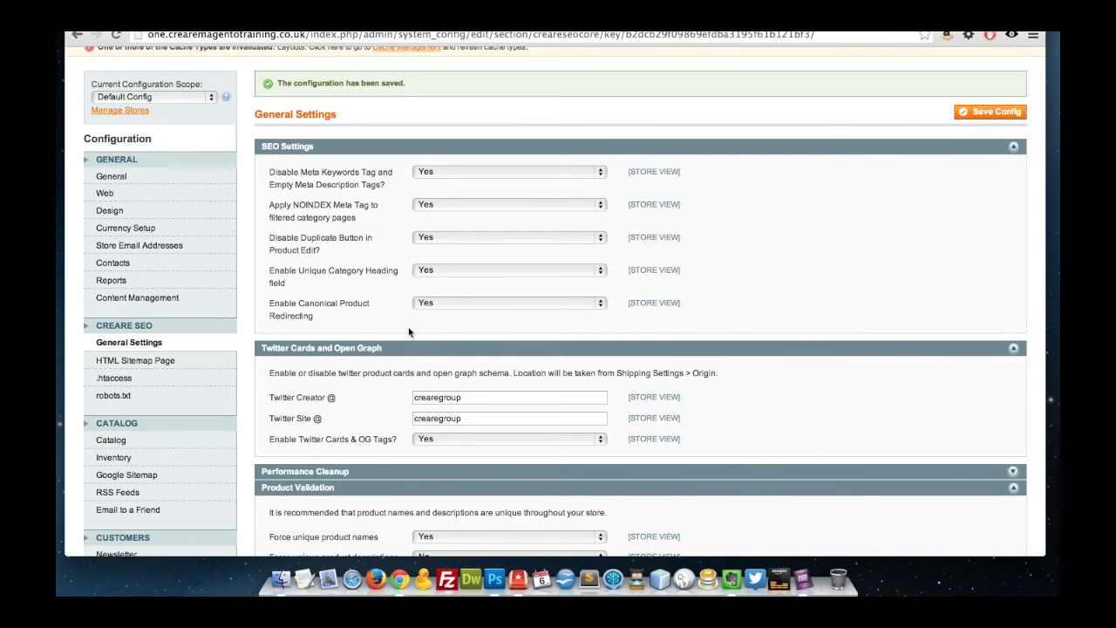
scroll(408, 331, "up", 3)
mouse_move(528, 94)
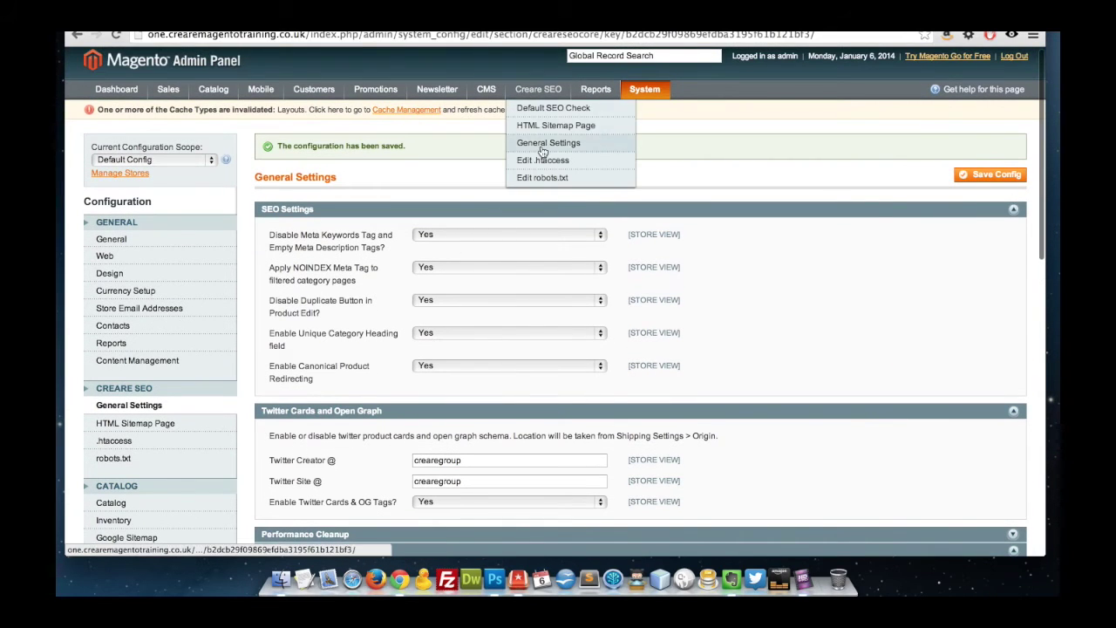
scroll(403, 311, "down", 4)
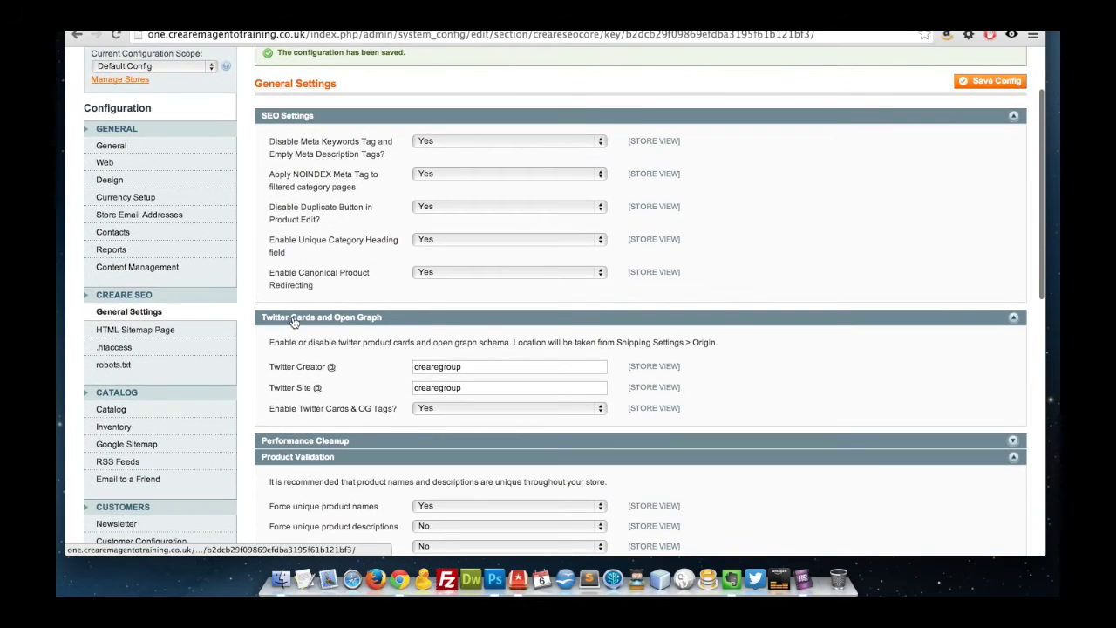
scroll(353, 355, "down", 1)
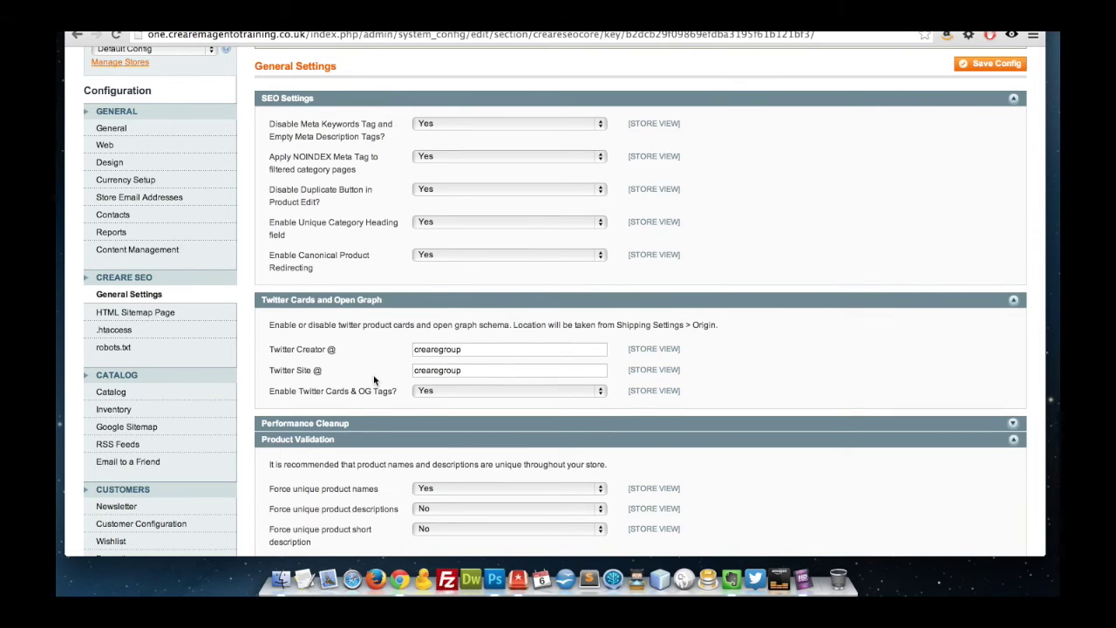
scroll(373, 380, "down", 1)
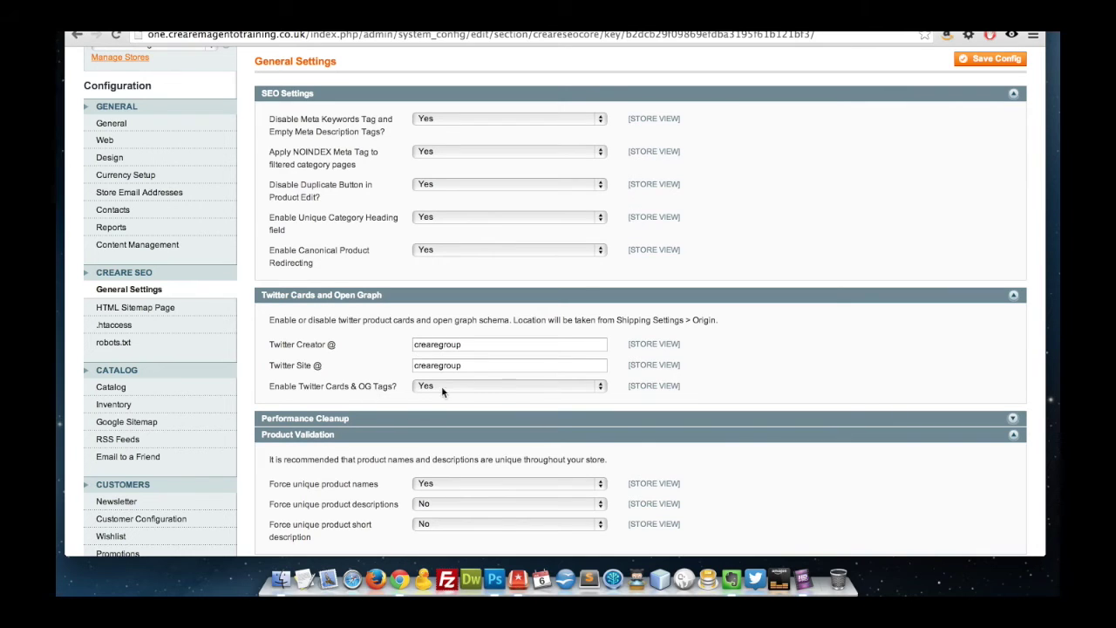
Examine the Twitter card and Open Graph tags in the Ottoman product page's source, and view Twitter's Card Validator.
left_click(312, 27)
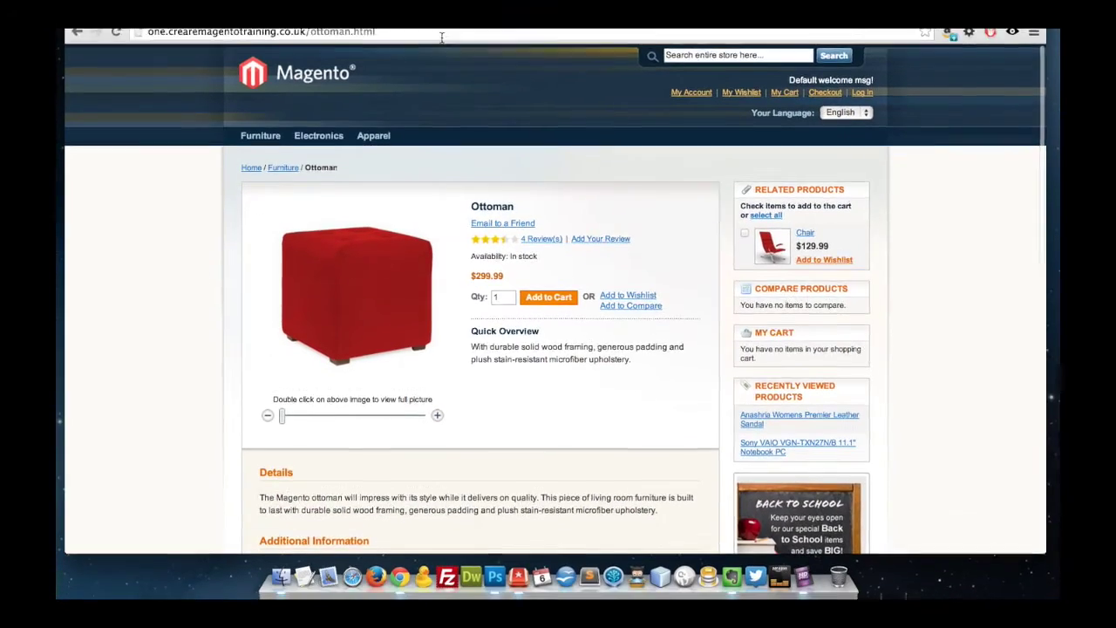
left_click(432, 26)
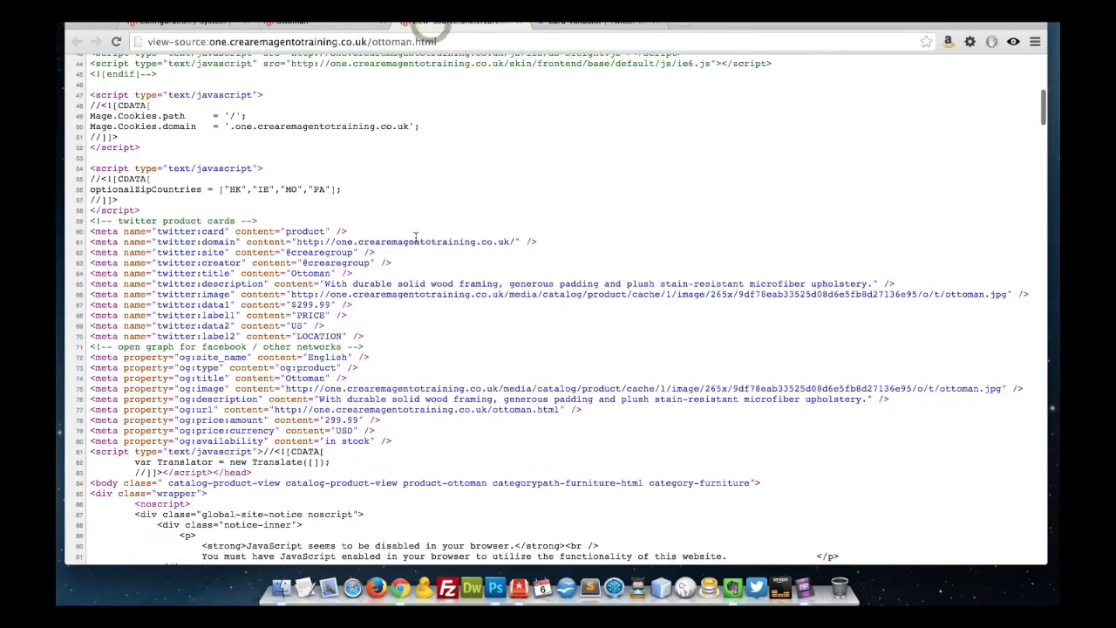
scroll(416, 241, "down", 2)
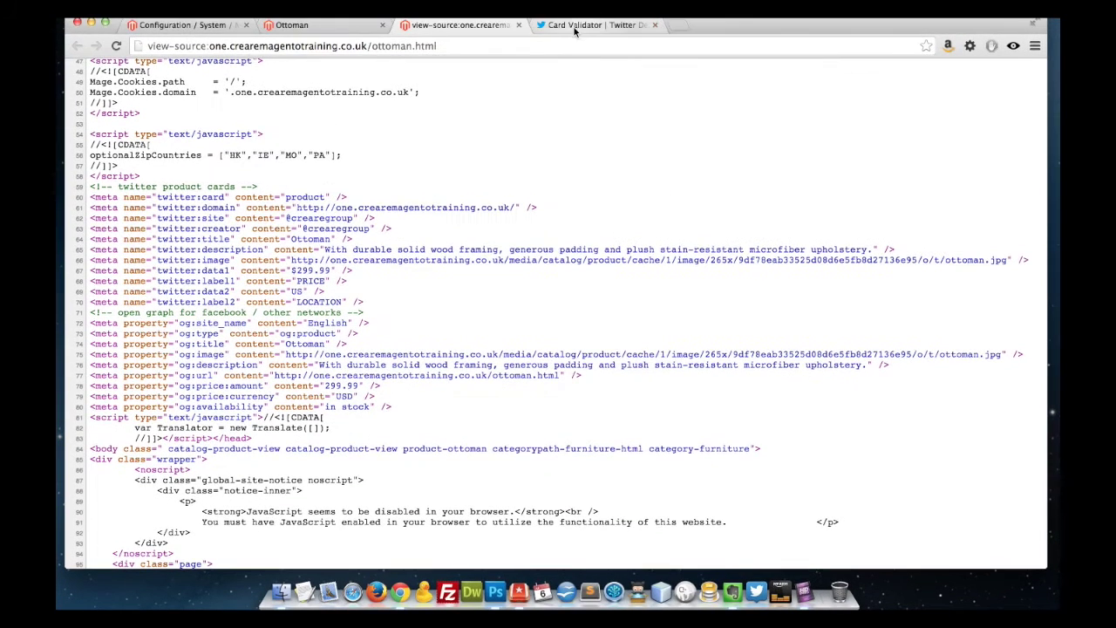
left_click(576, 26)
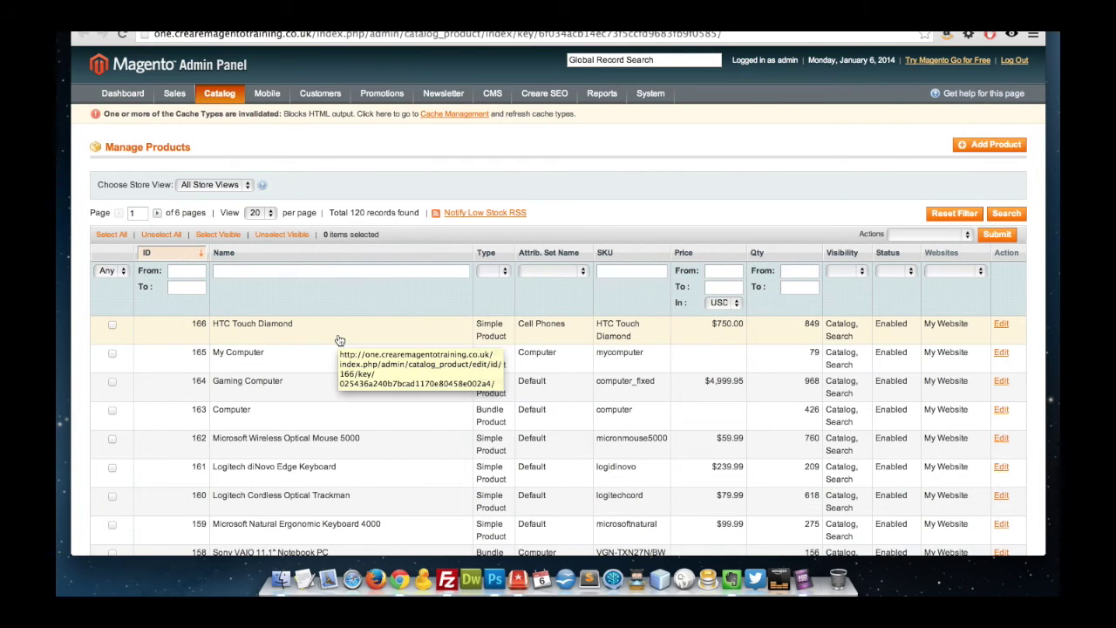
Set the Computer product's status to Disabled, save it while staying in edit mode, and reload its storefront page.
left_click(325, 418)
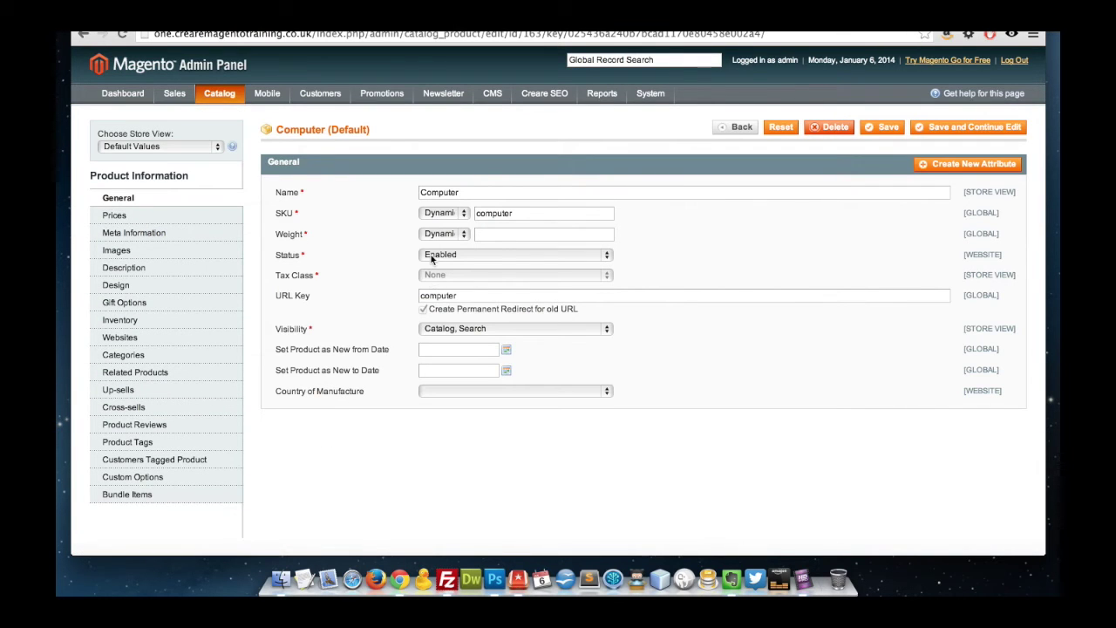
left_click(433, 256)
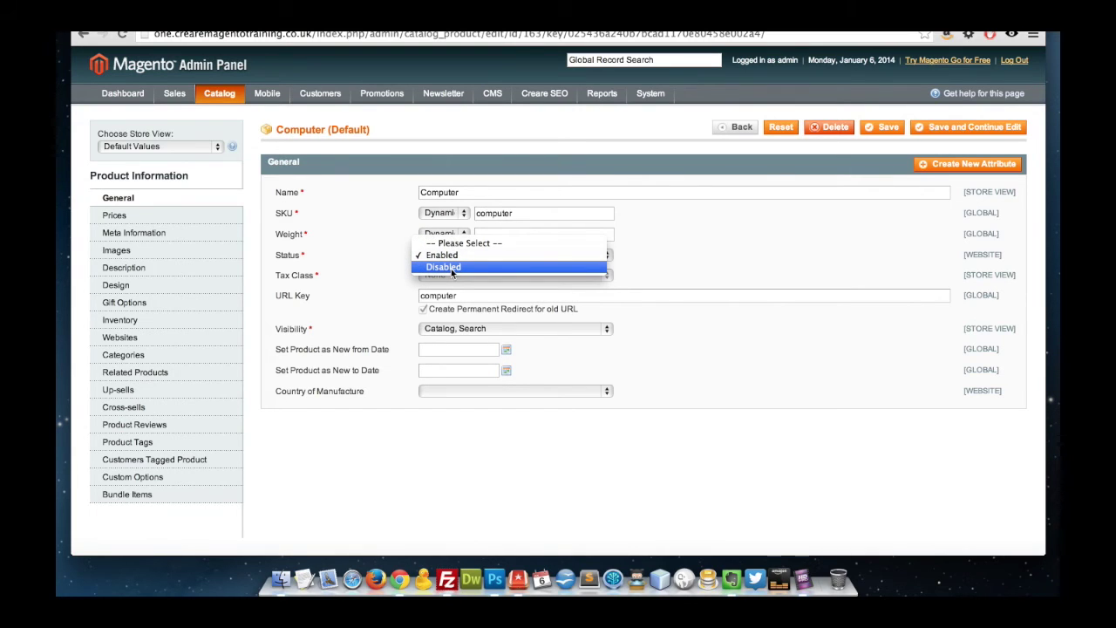
left_click(451, 267)
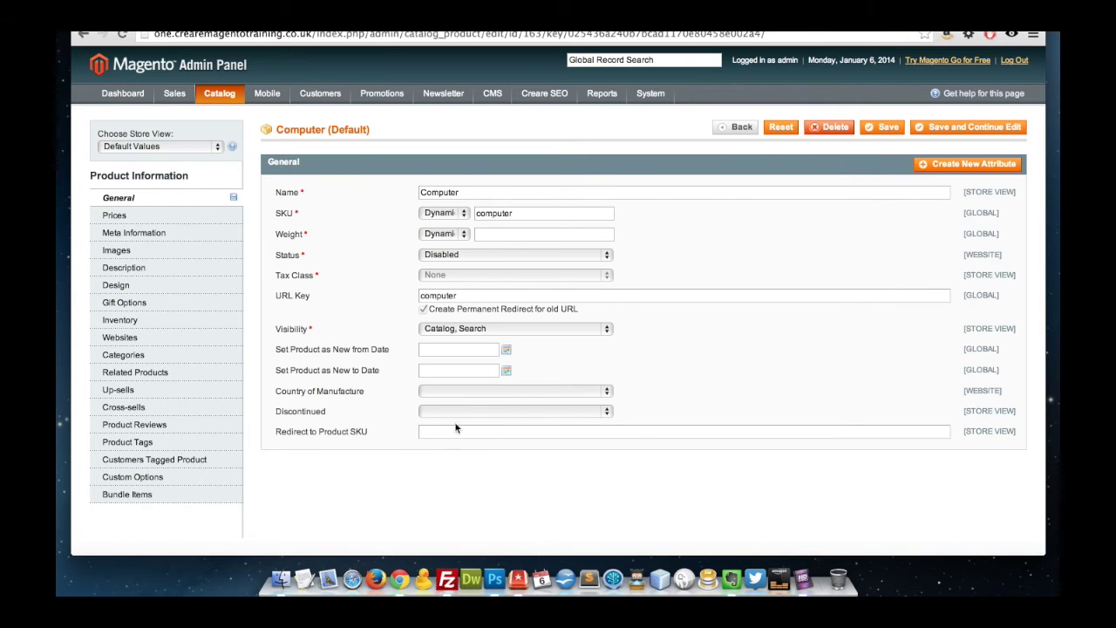
left_click(964, 125)
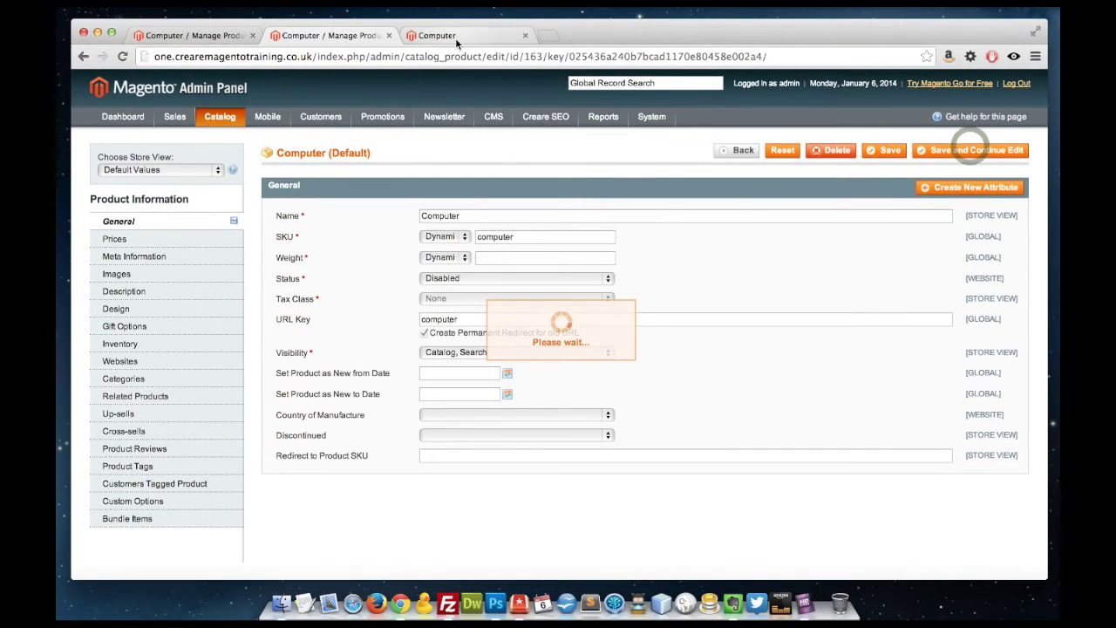
left_click(455, 37)
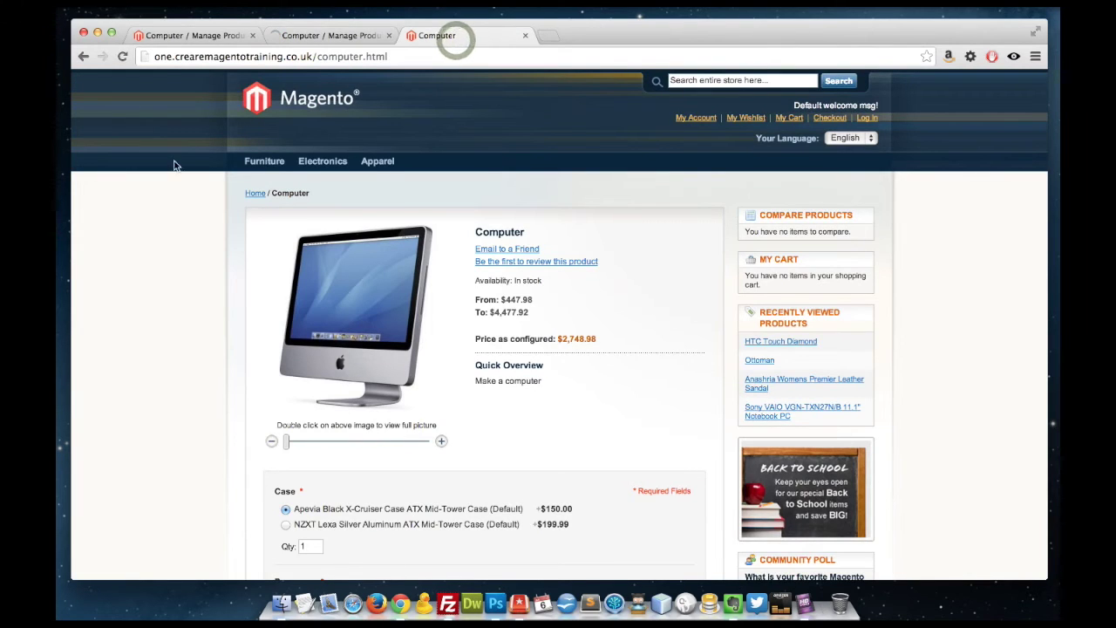
left_click(123, 42)
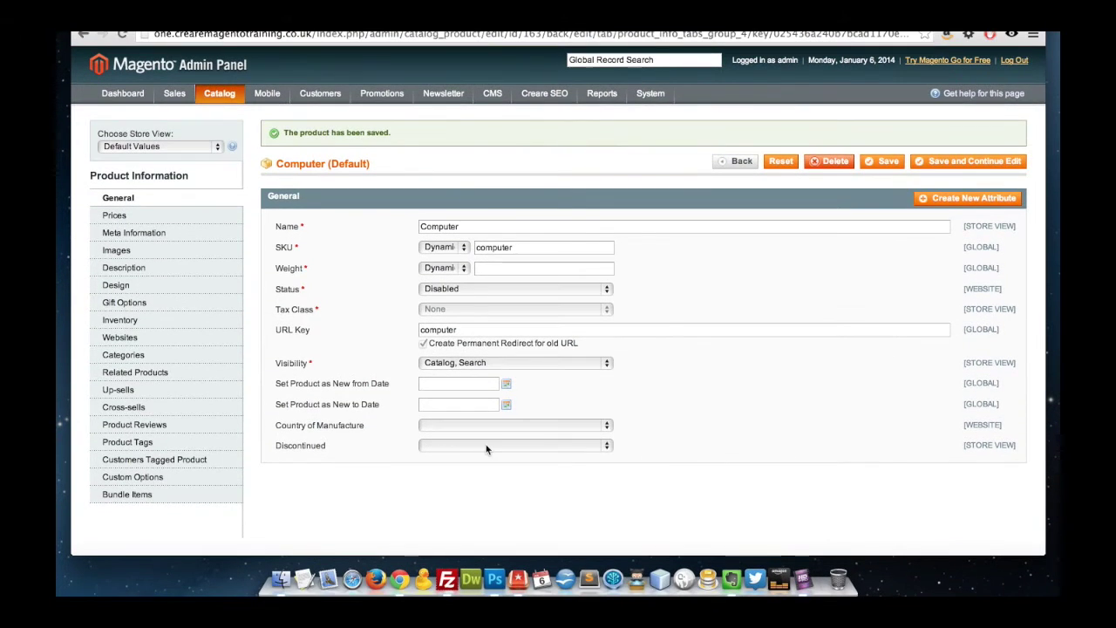
Set the Computer product's Discontinued option to 301 Redirect to Category, save it, and reload its storefront page.
left_click(431, 447)
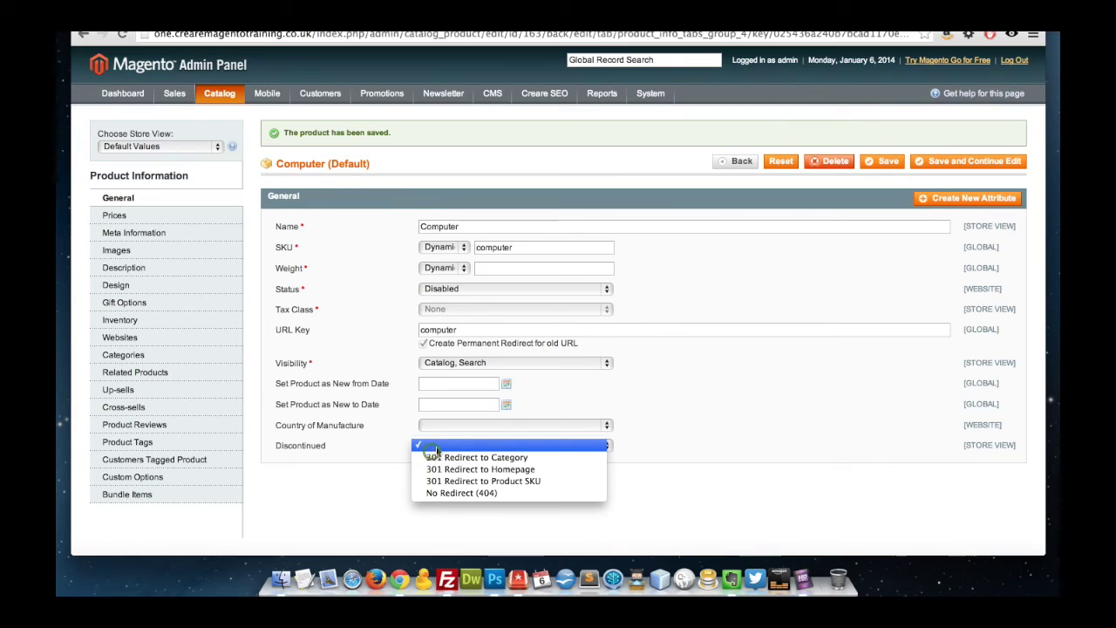
left_click(494, 458)
left_click(940, 168)
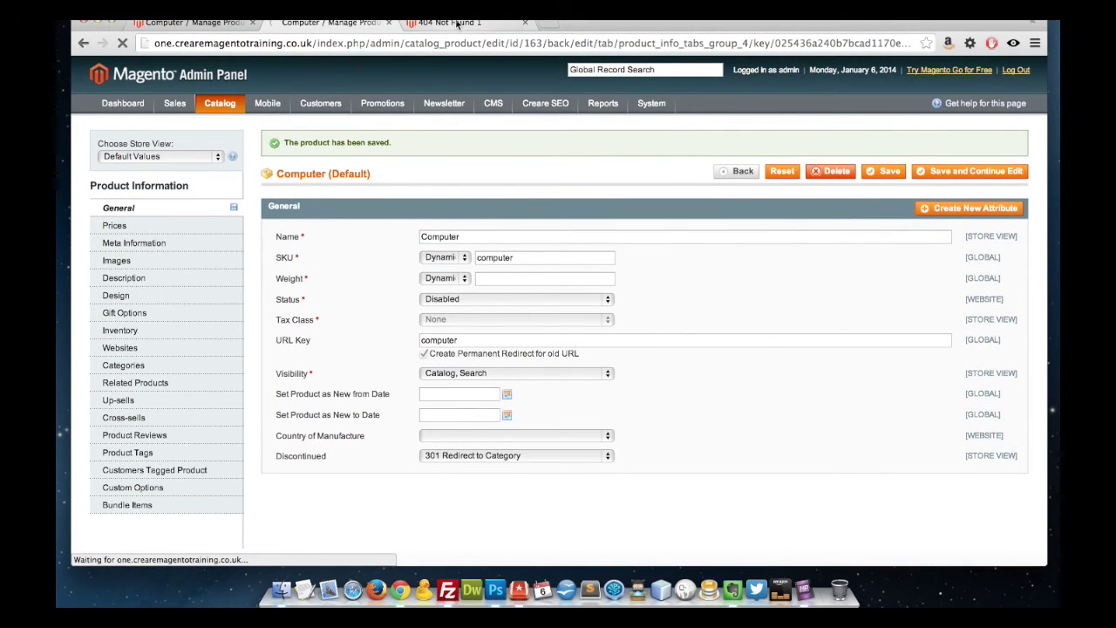
left_click(456, 24)
left_click(123, 42)
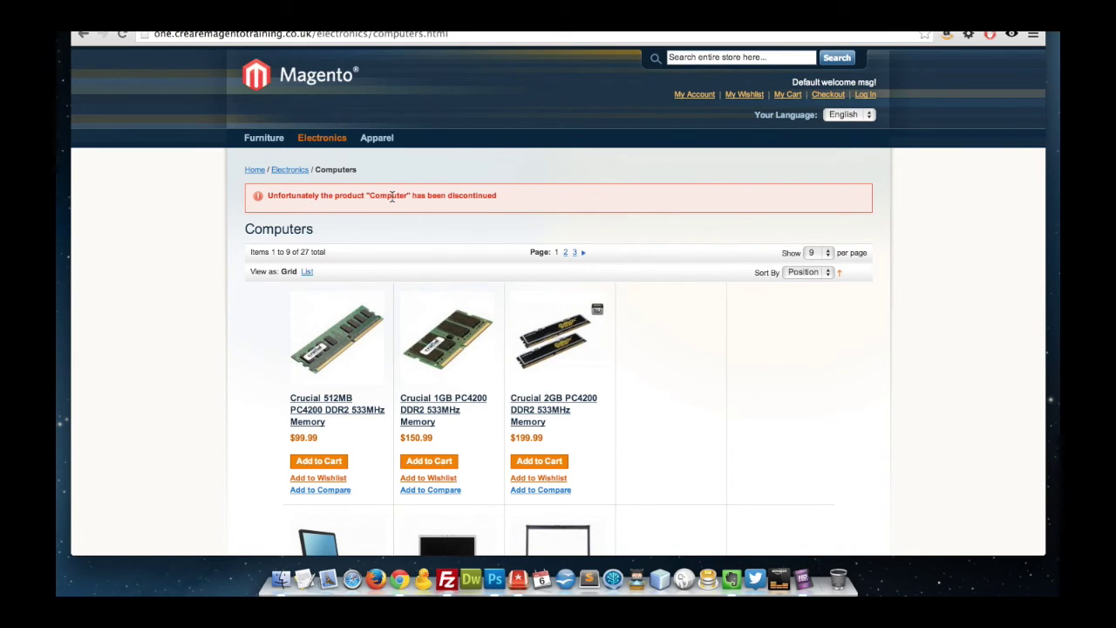
Set the Computer product's Discontinued option to 301 Redirect to Product SKU with target SKU computer_fixed, and save it.
key("ctrl+shift+Tab")
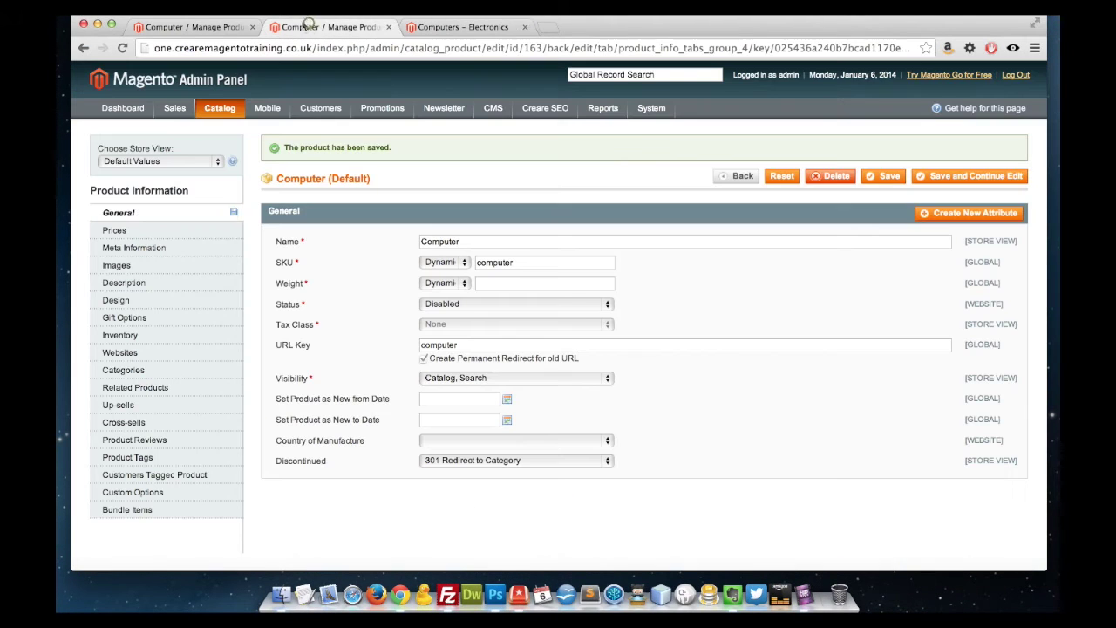
left_click(471, 461)
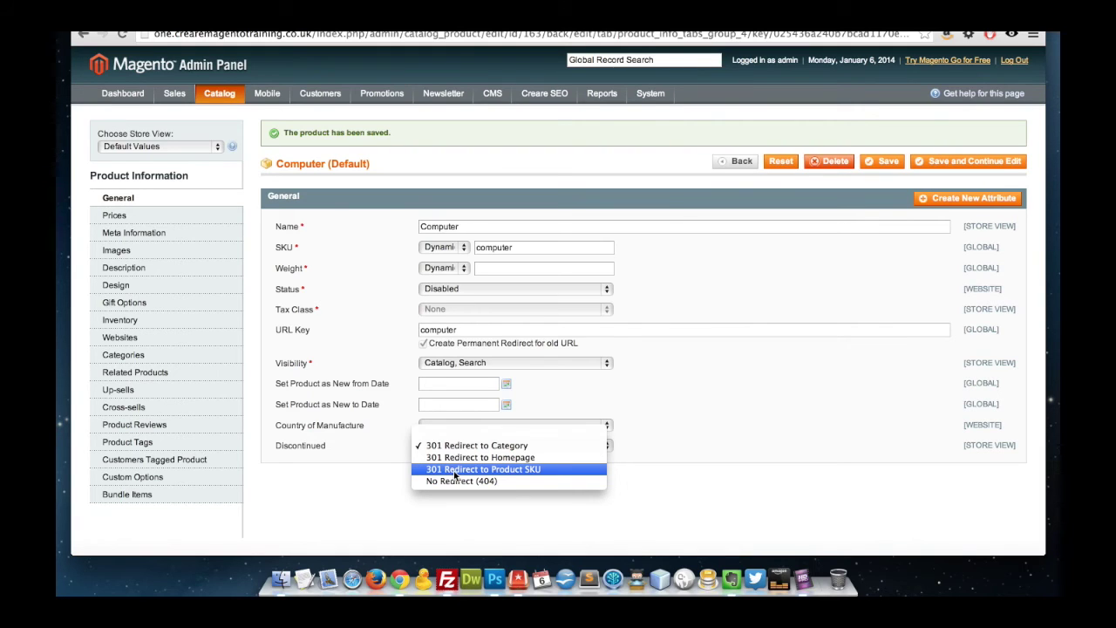
left_click(454, 471)
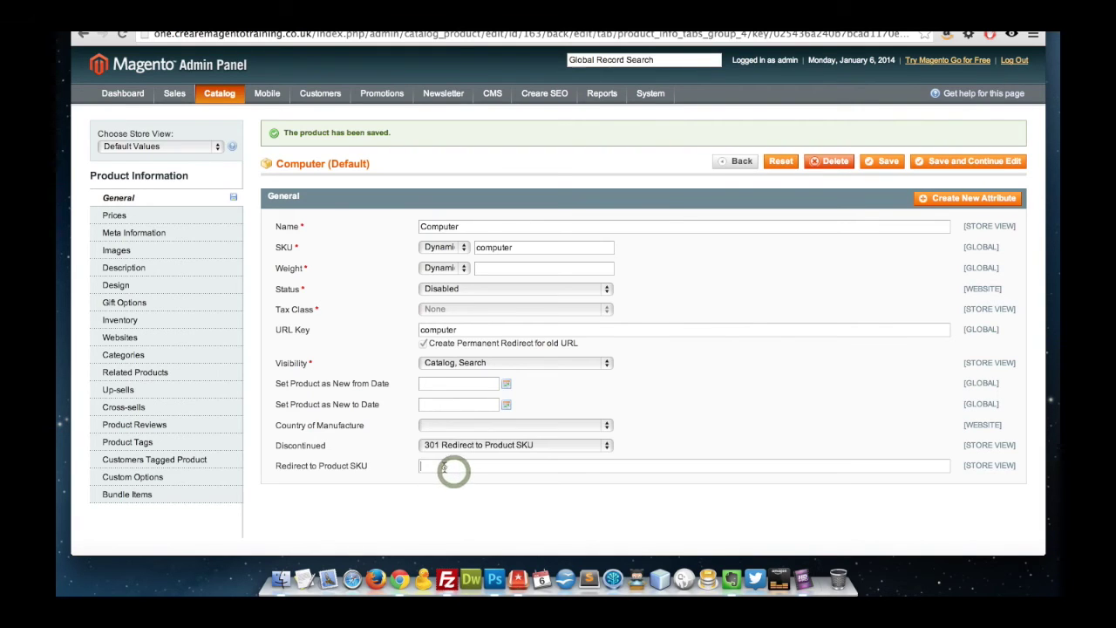
type("computer")
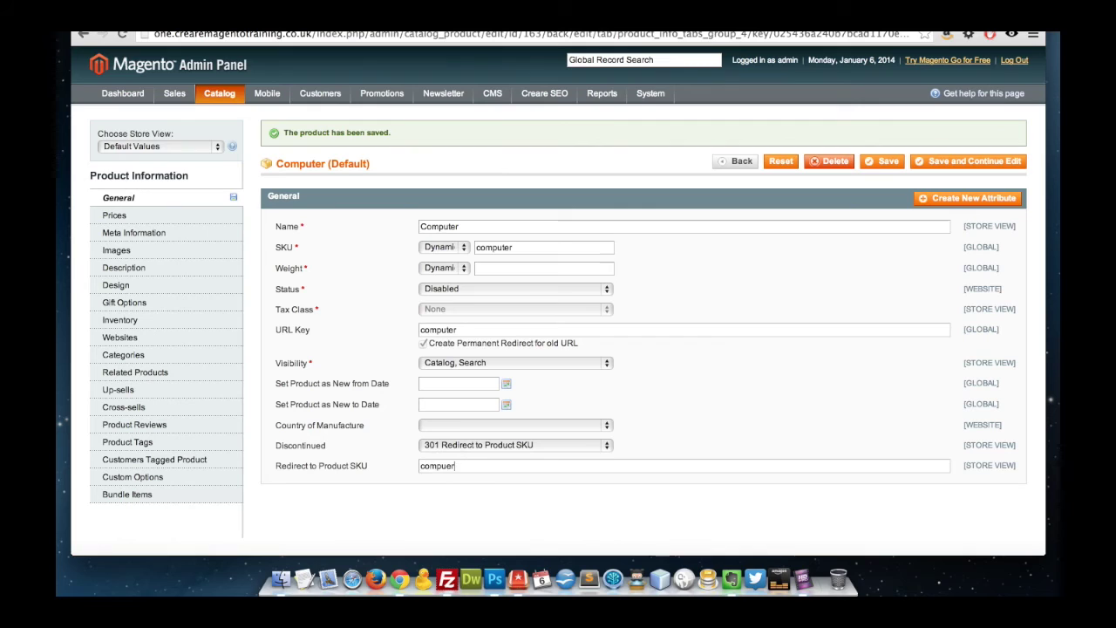
type("_fixed")
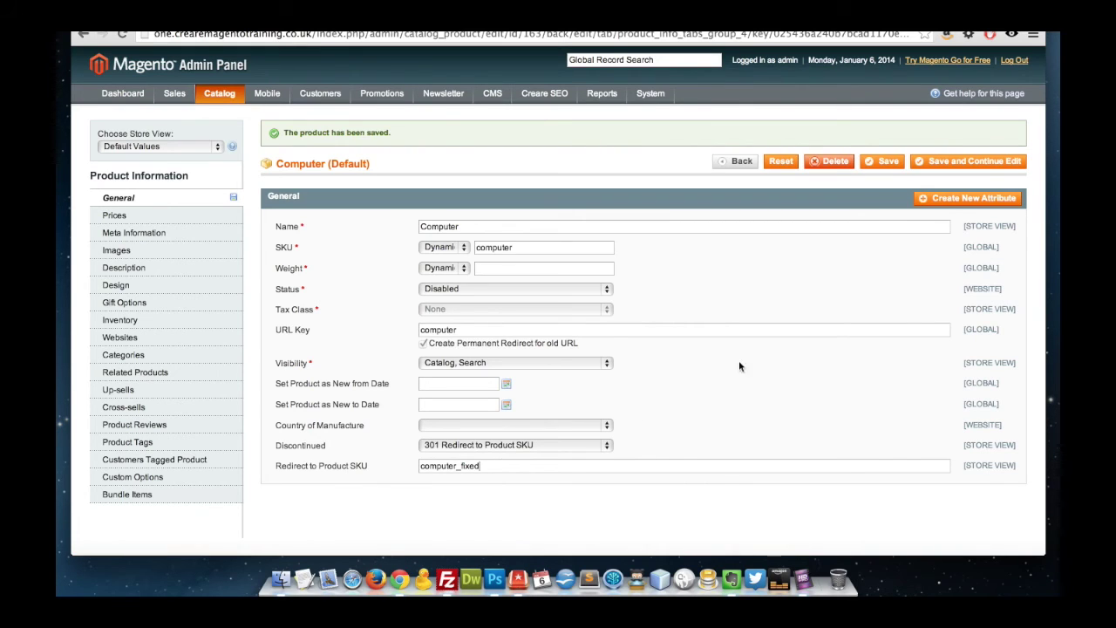
left_click(976, 161)
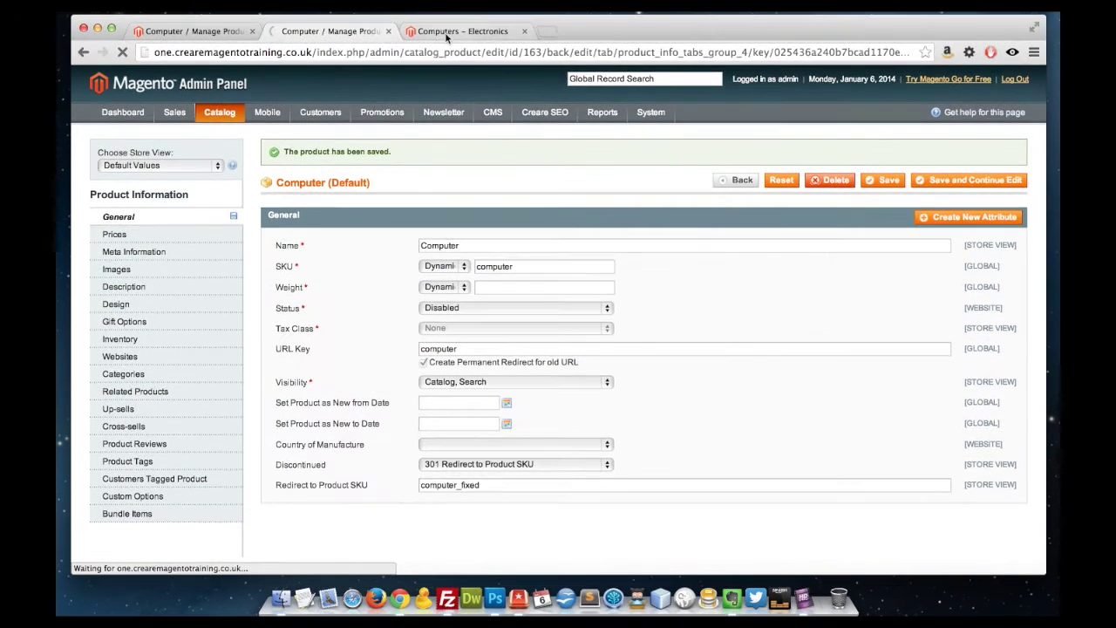
Load computer.html on the storefront to test the product's SKU redirect.
left_click(445, 31)
left_click_drag(318, 52, 450, 52)
type("computer.html")
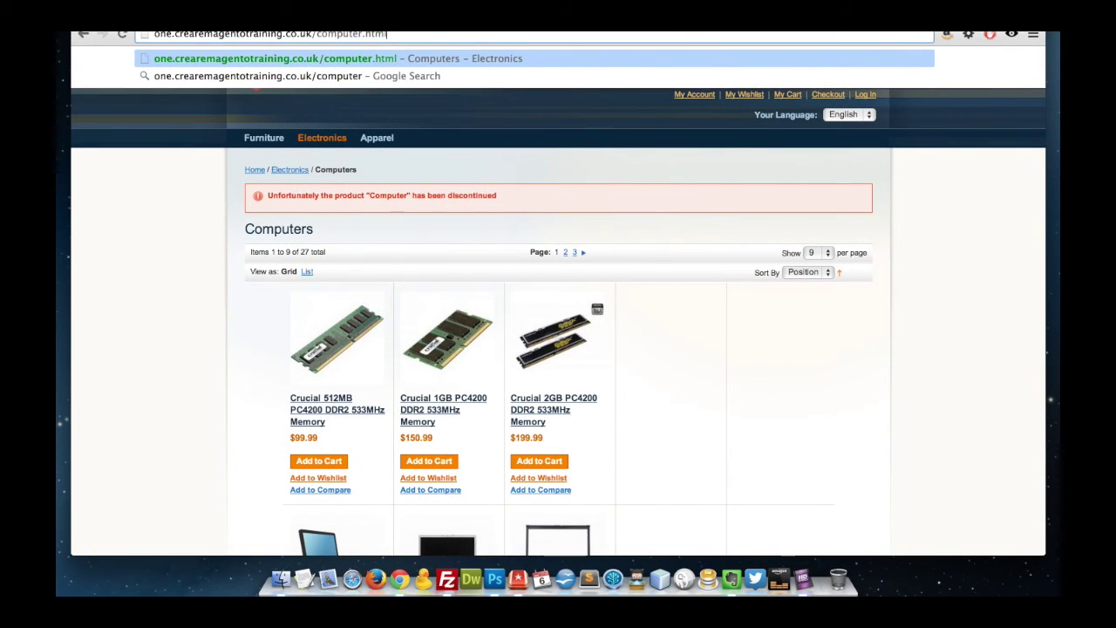
key("Return")
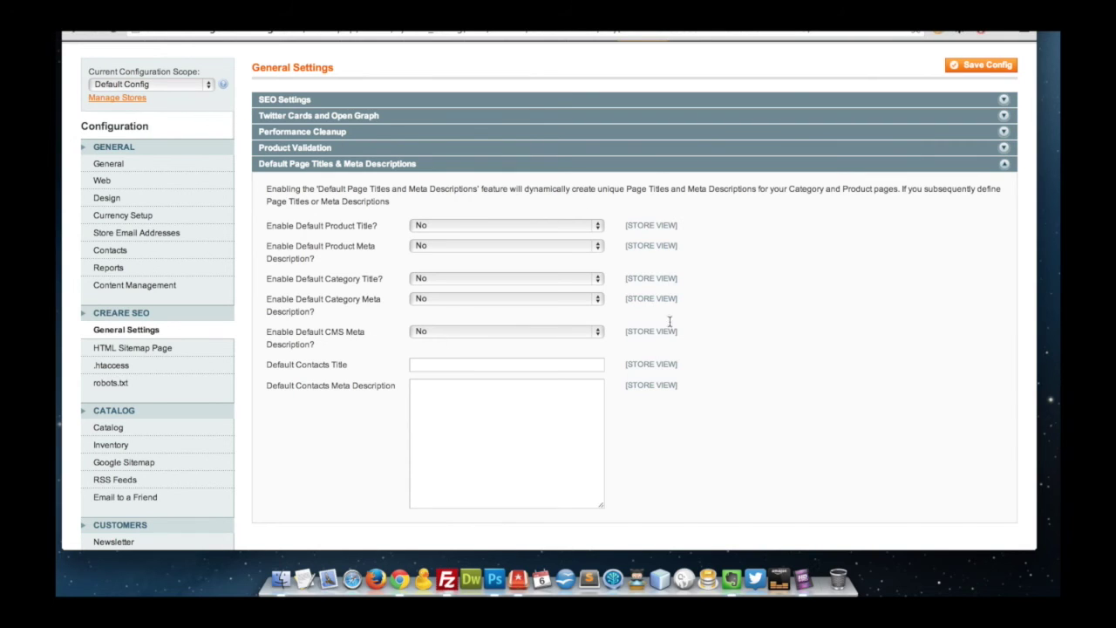
Set Enable Default Product Title and Enable Default Product Meta Description to Yes in Creare SEO's general settings.
left_click(430, 226)
left_click(425, 218)
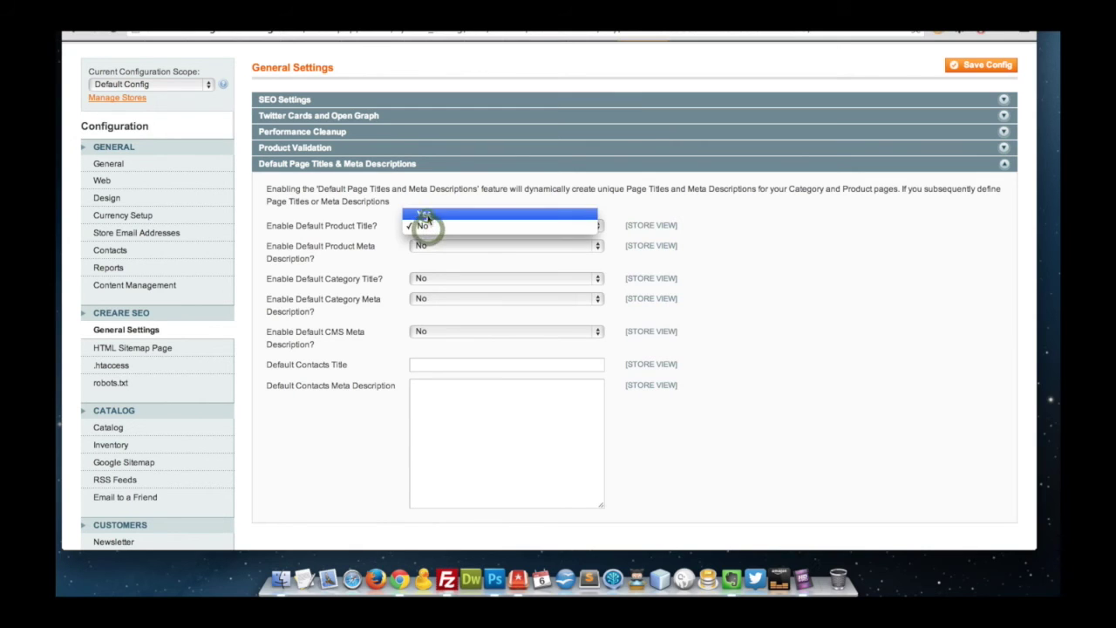
left_click(424, 320)
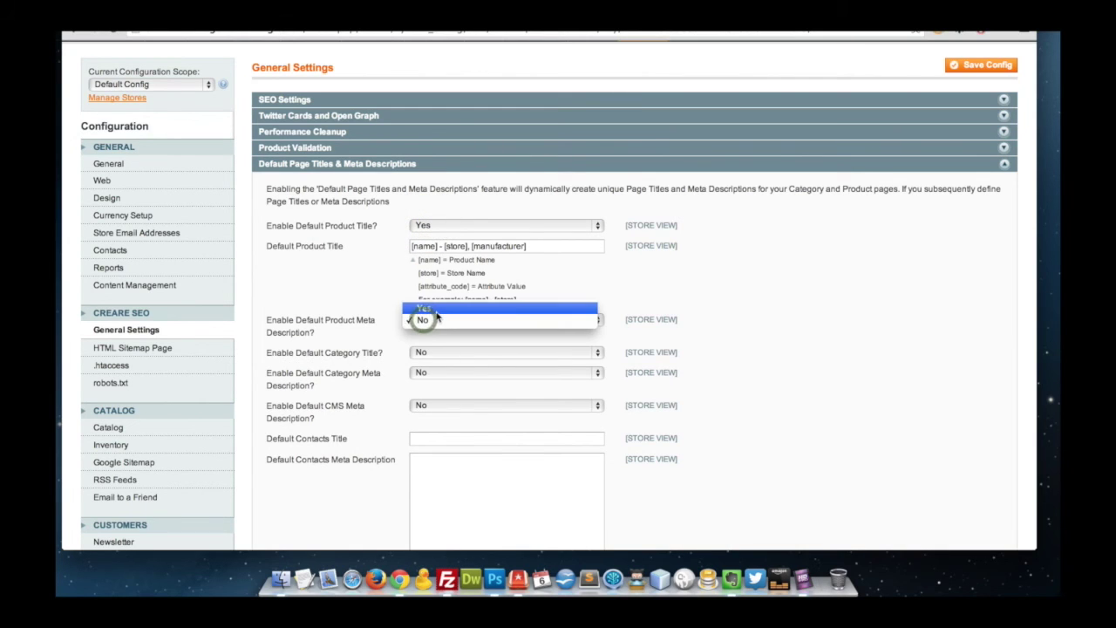
left_click(436, 309)
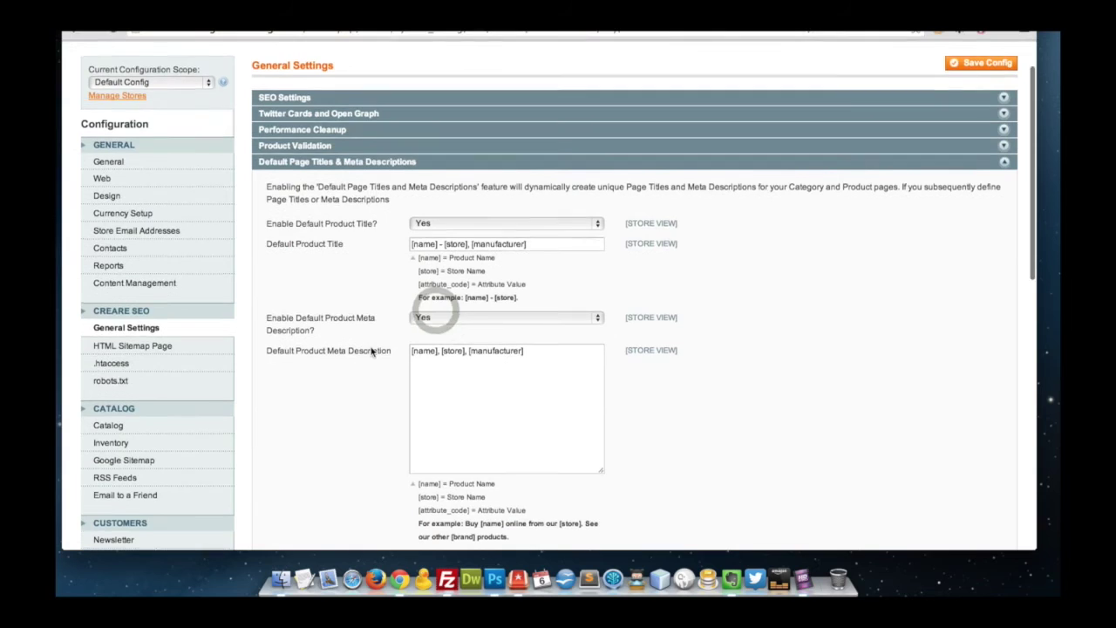
Examine the placeholders in the Default Product Title template, especially the [manufacturer] attribute.
scroll(366, 349, "down", 1)
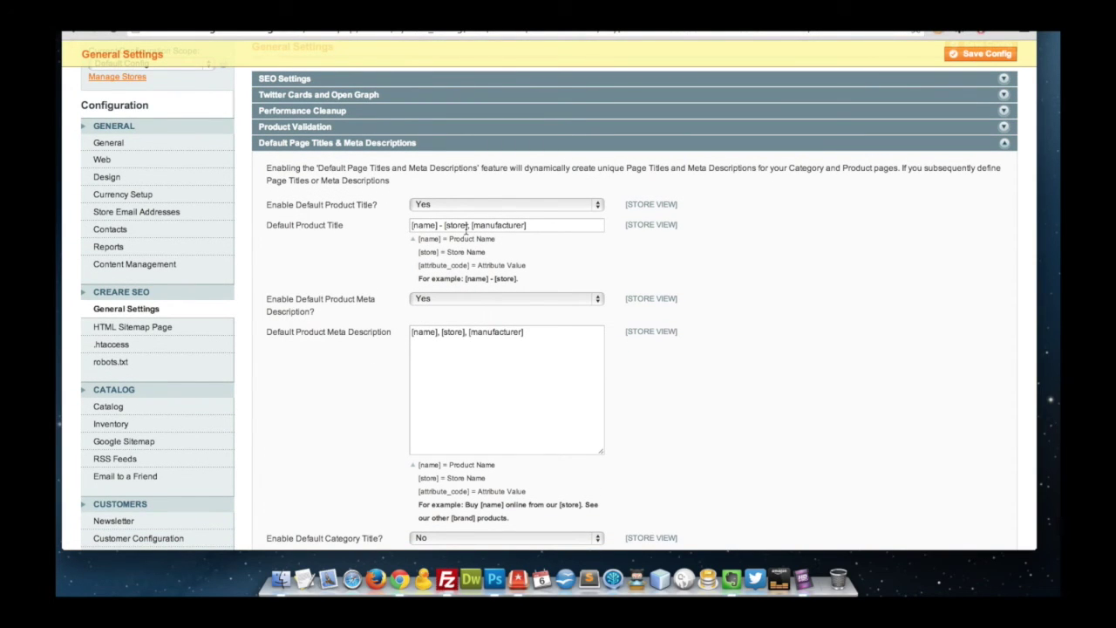
double_click(436, 225)
left_click_drag(472, 225, 534, 225)
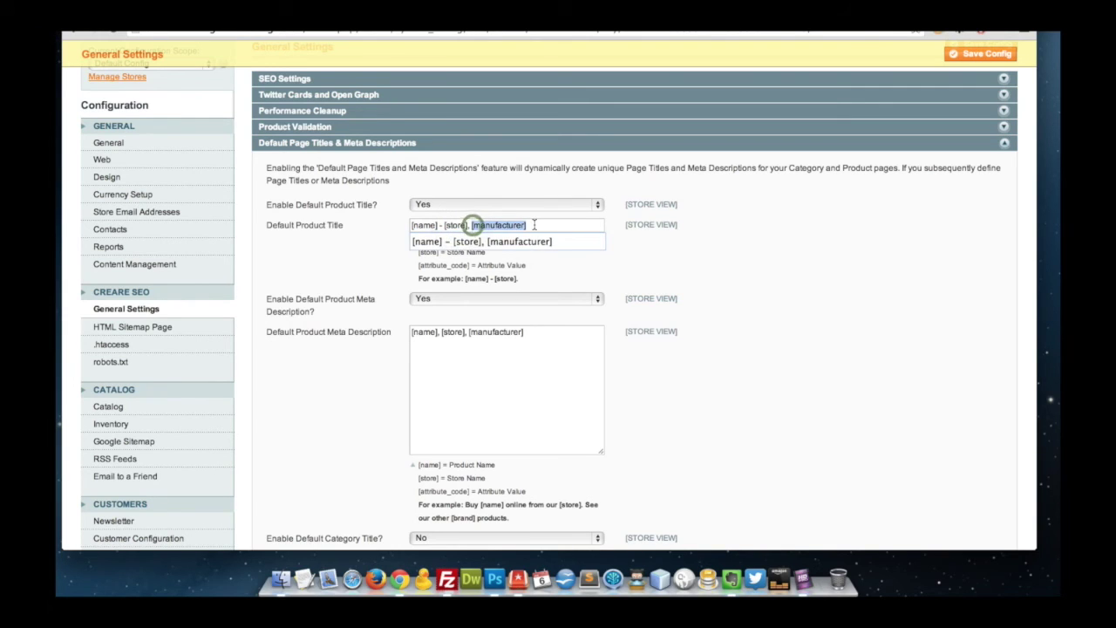
left_click(710, 252)
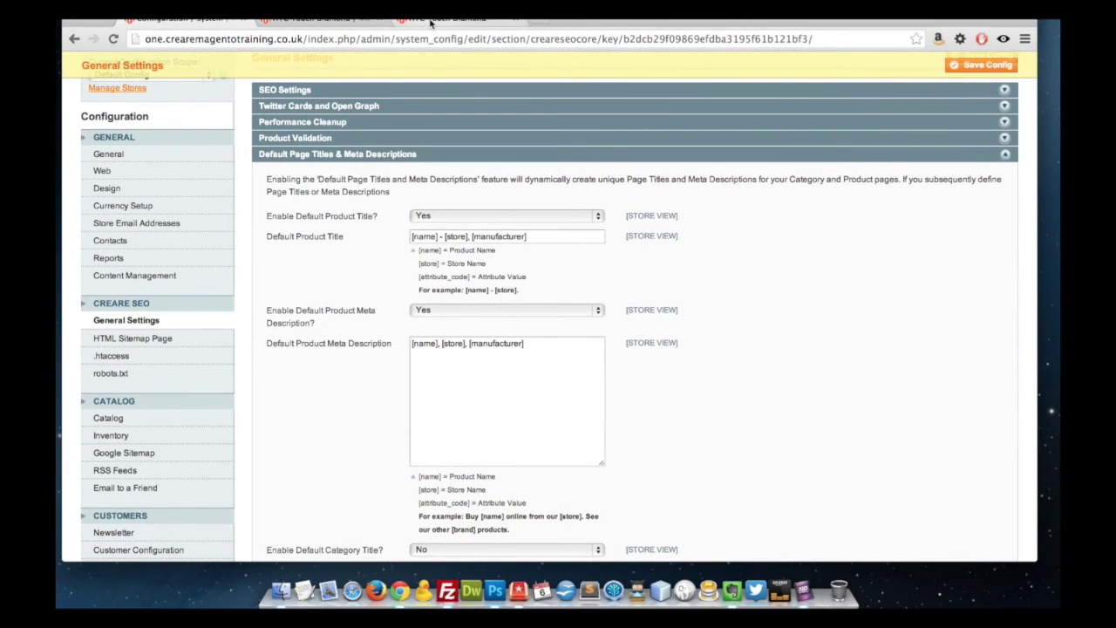
Open the page source of the HTC Touch Diamond storefront page and examine its title tag and meta description.
left_click(438, 19)
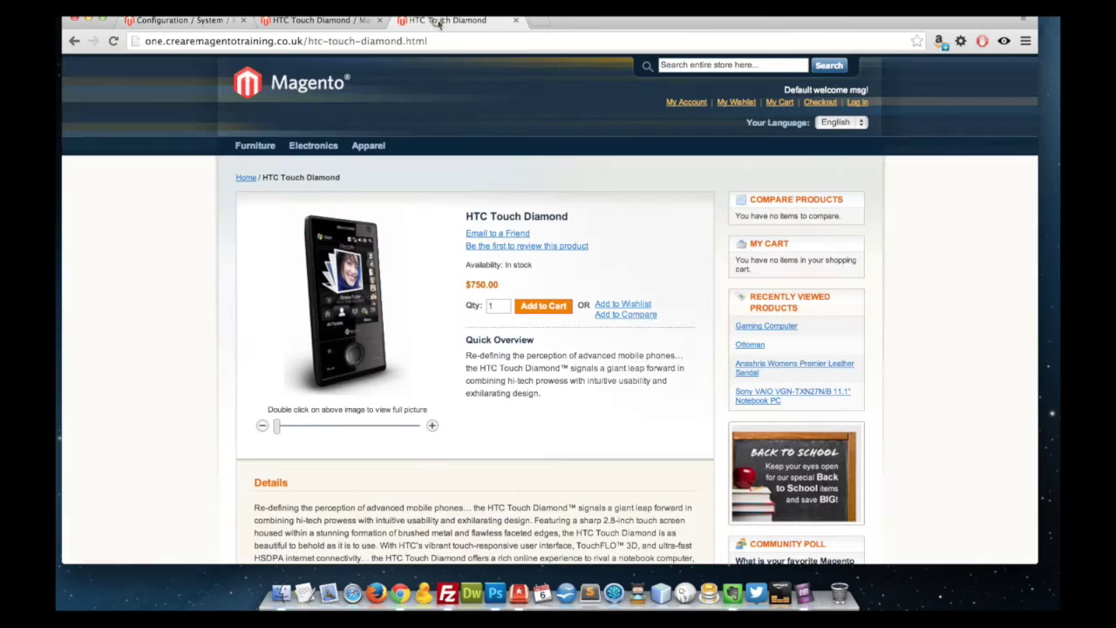
right_click(155, 137)
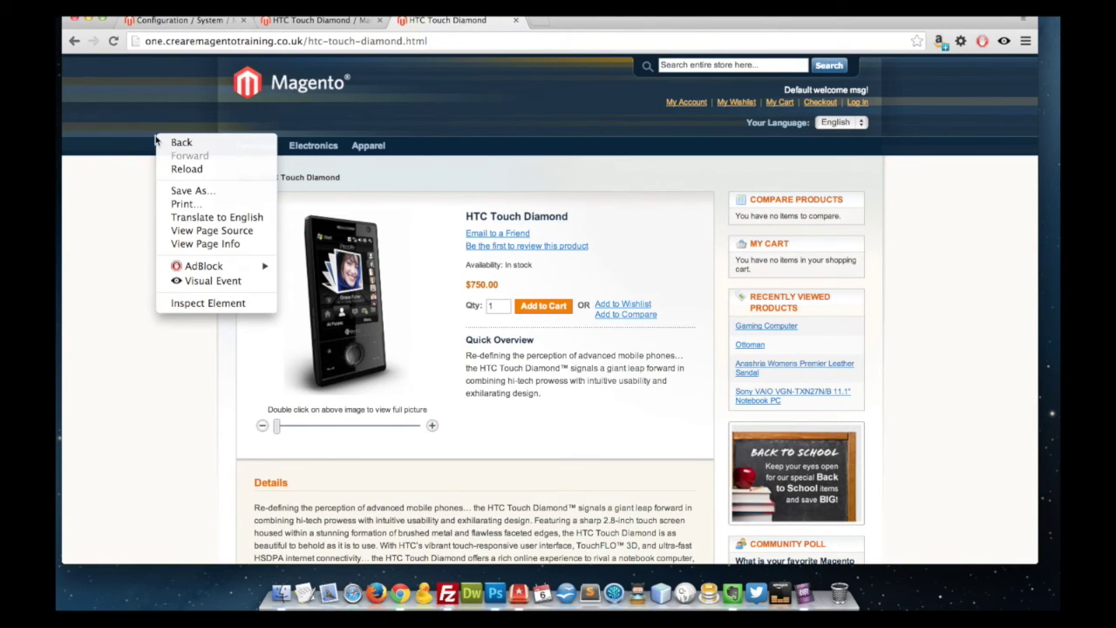
left_click(212, 230)
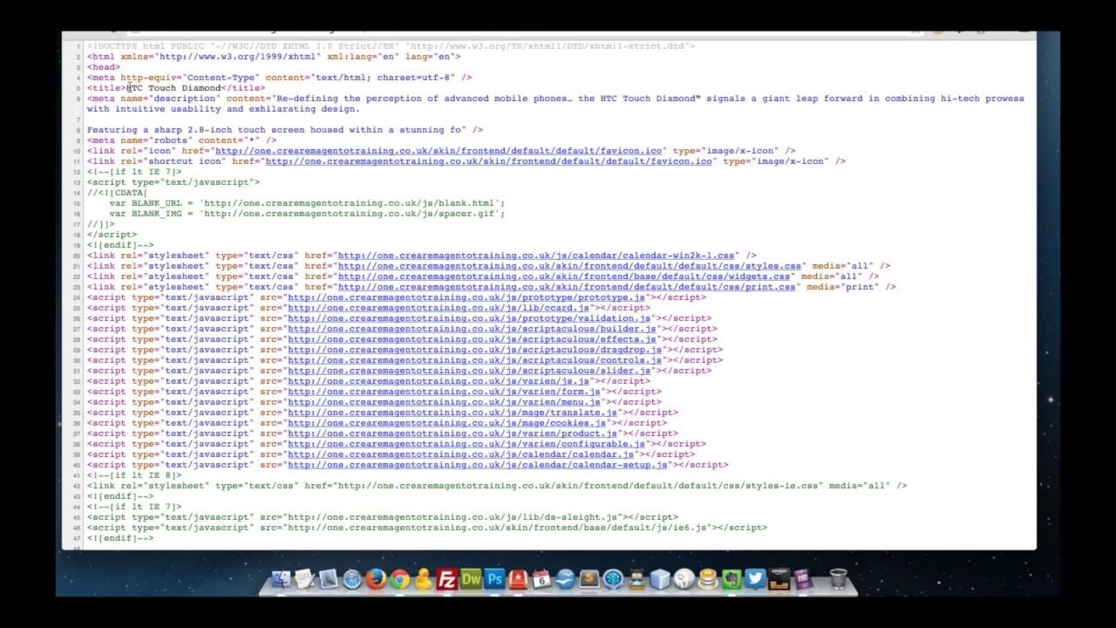
left_click_drag(128, 88, 222, 89)
left_click(293, 105)
Save the Creare SEO configuration and check the generated title in the HTC Touch Diamond page source.
left_click(185, 19)
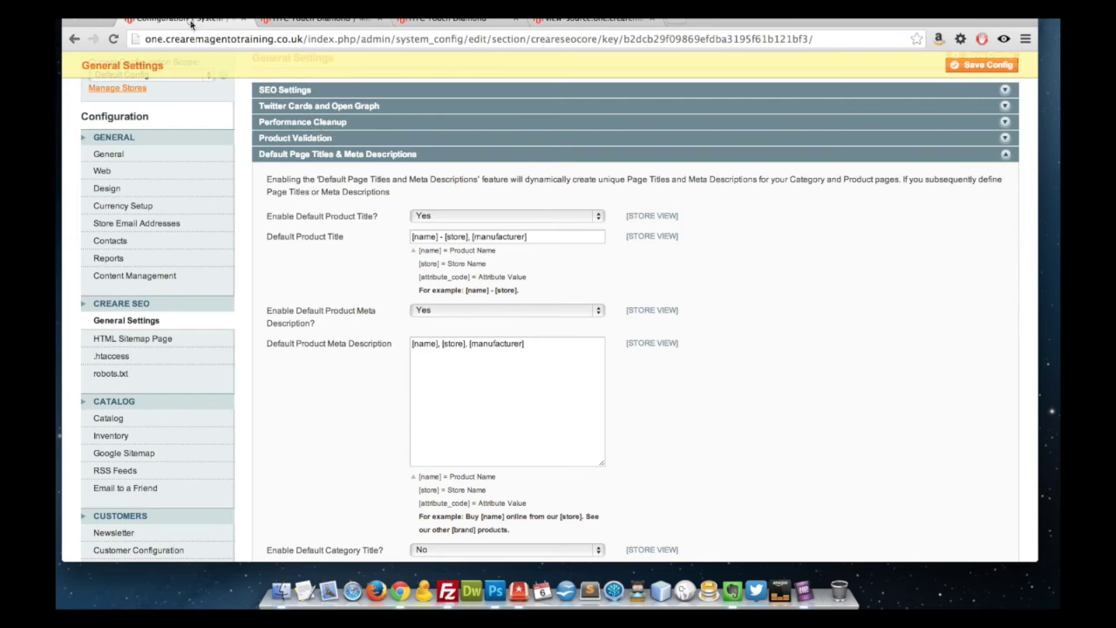
left_click(984, 65)
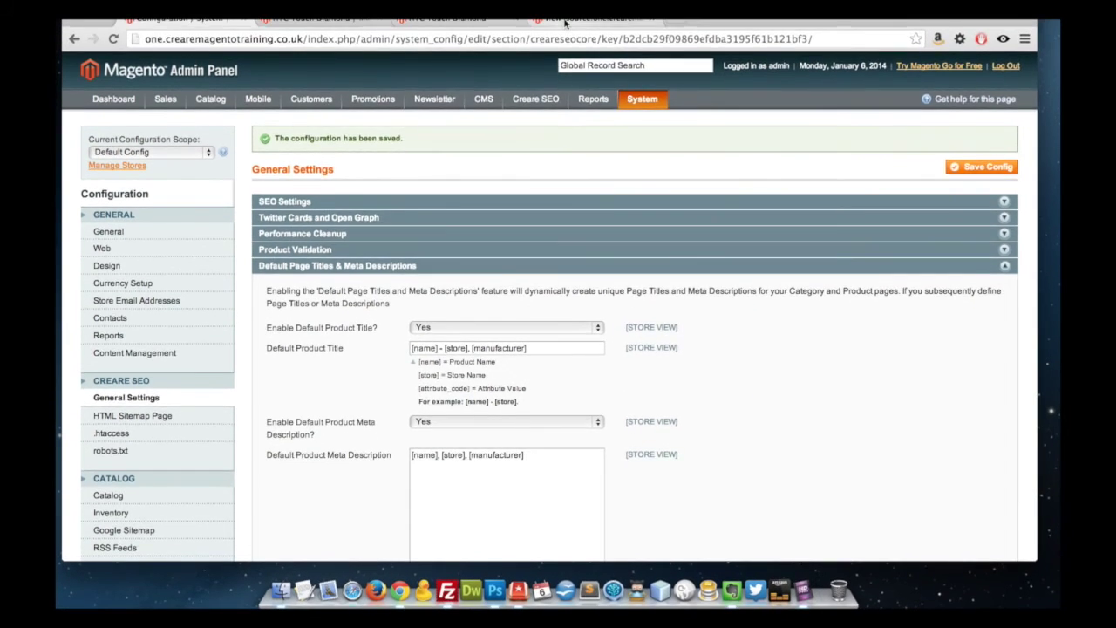
left_click(578, 3)
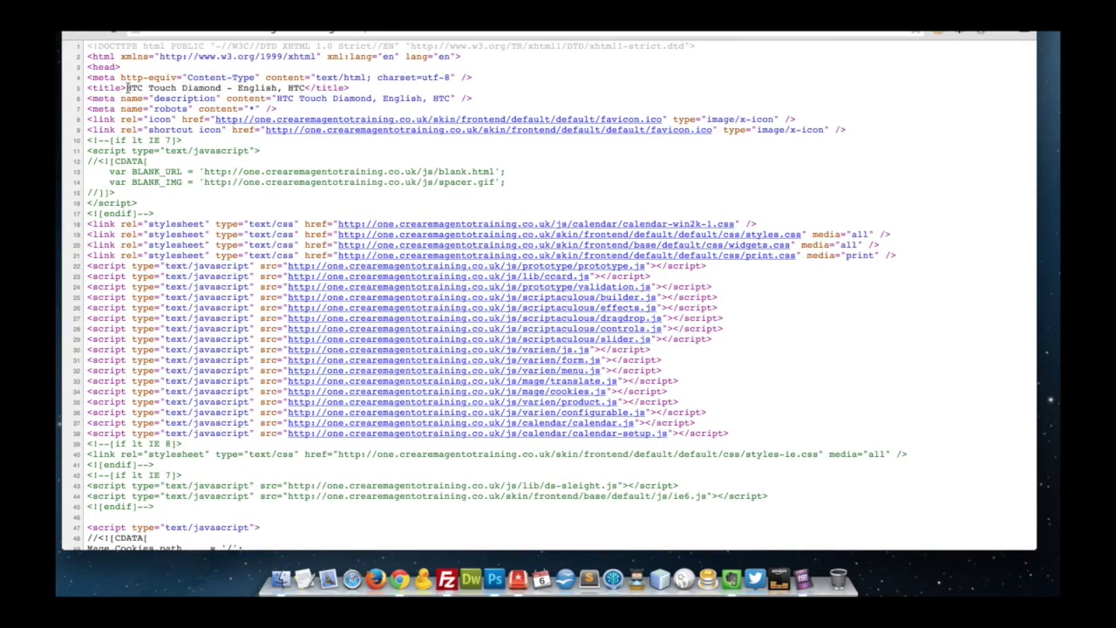
left_click_drag(127, 88, 223, 88)
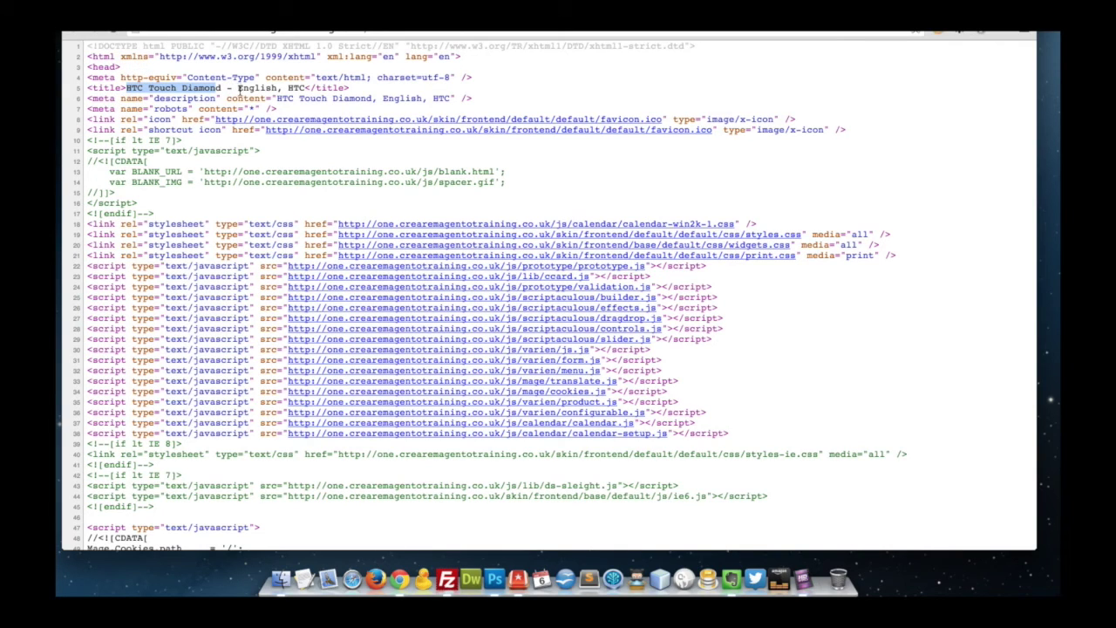
double_click(295, 88)
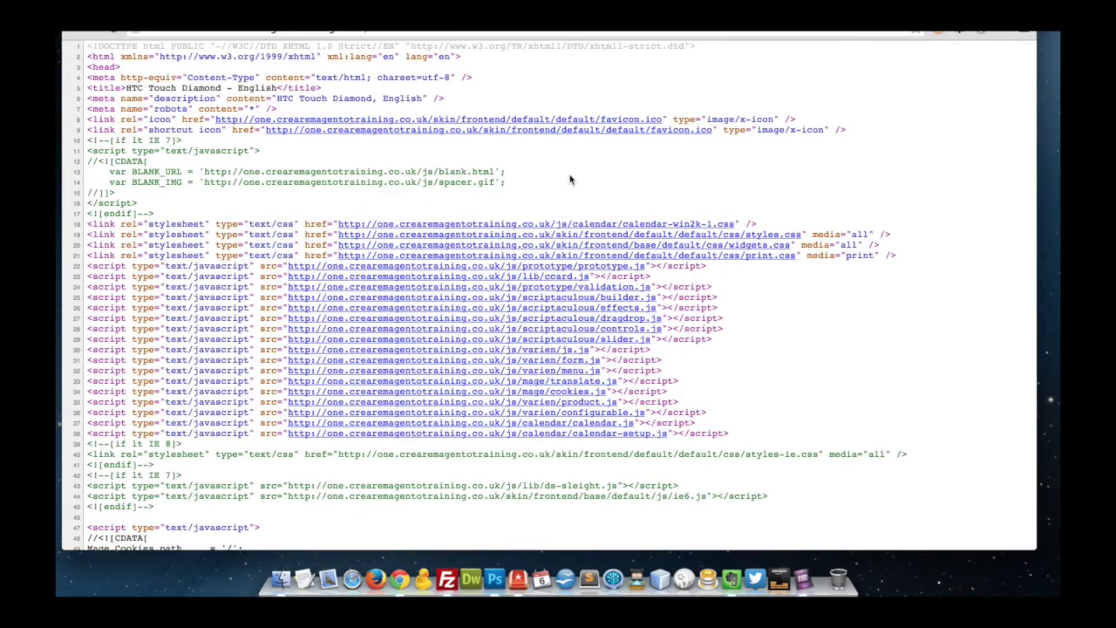
Set the HTC Touch Diamond product's Meta Title to "Unique Page Title" and Meta Description to "Unique Meta Description", save it, and check its page source.
scroll(571, 180, "up", 1)
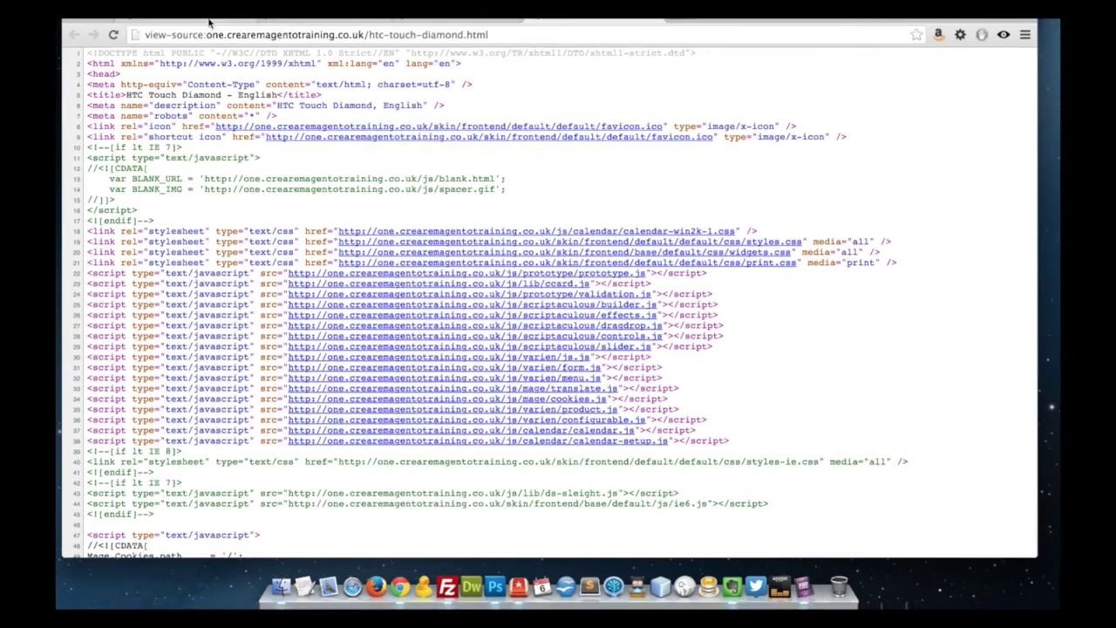
left_click(174, 7)
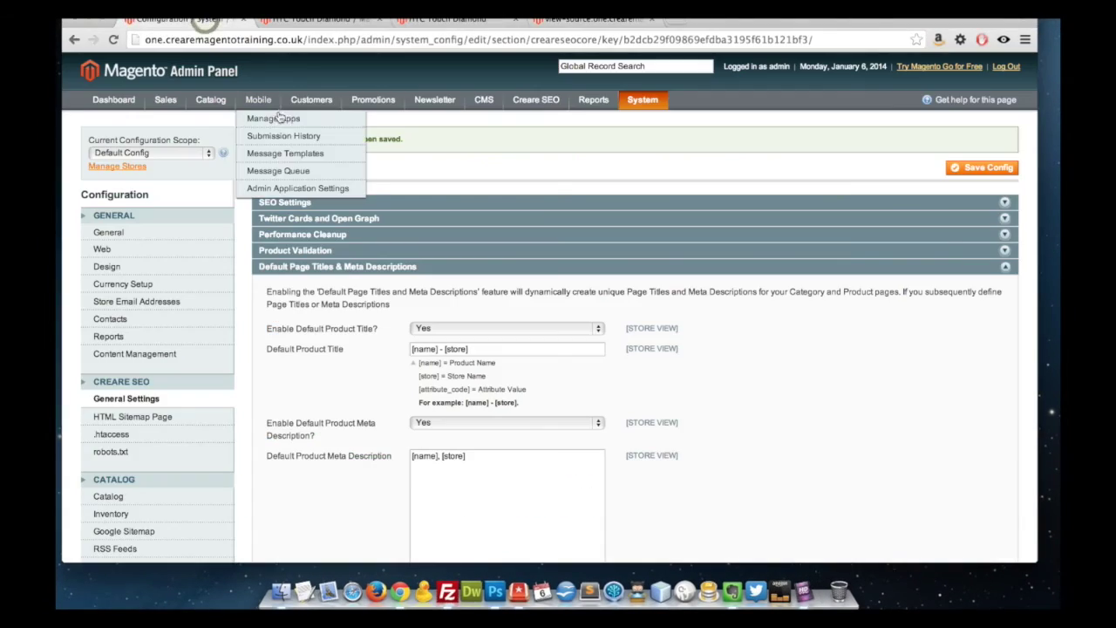
left_click(314, 19)
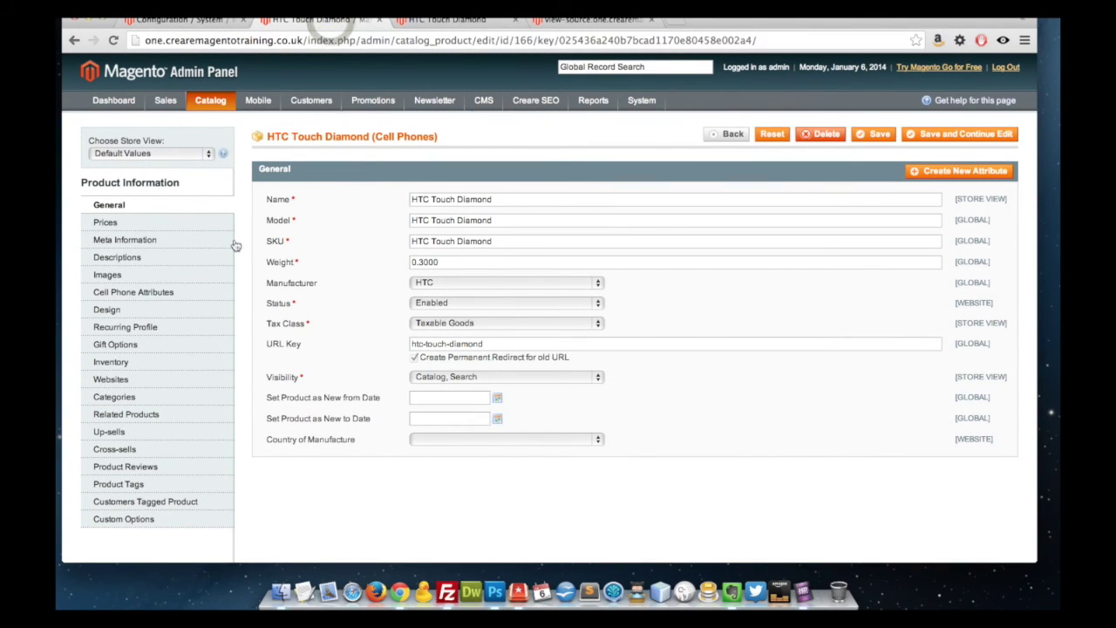
left_click(139, 243)
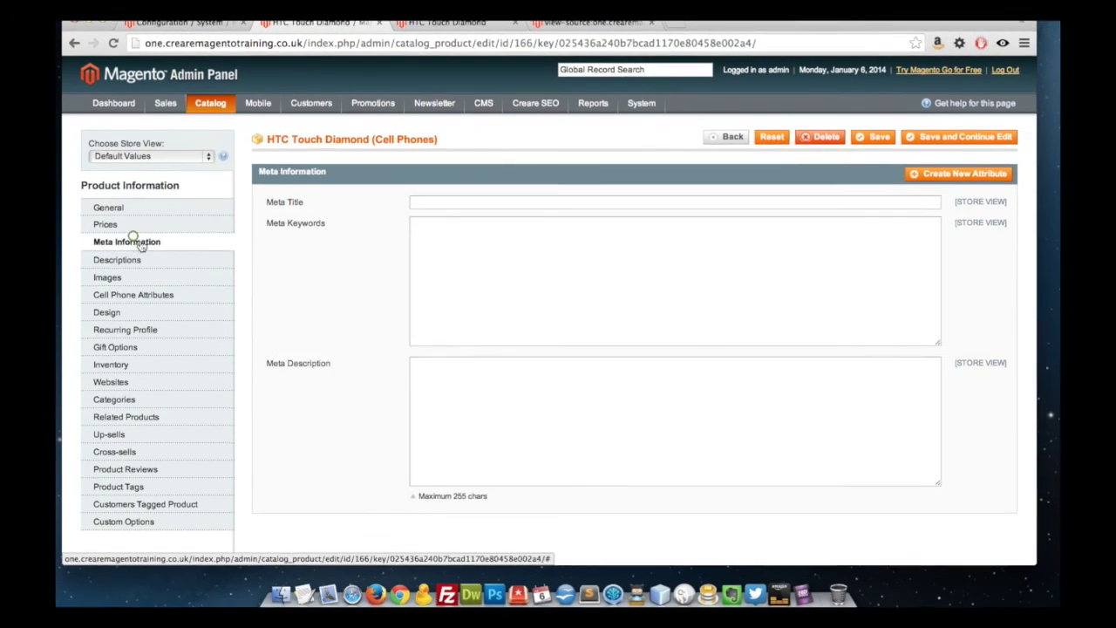
left_click(430, 202)
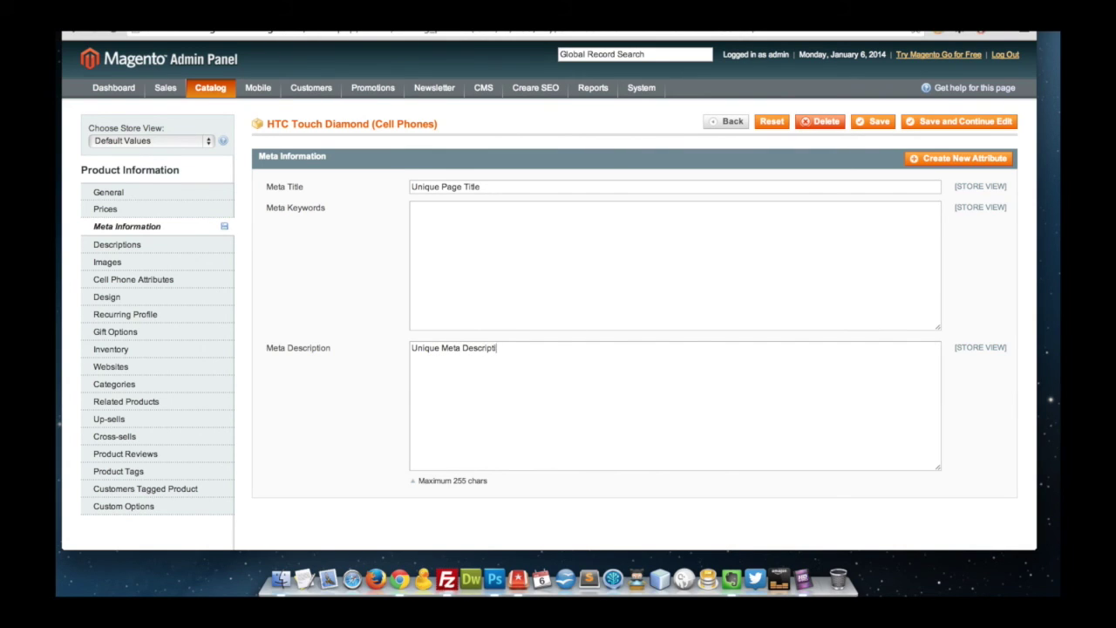
left_click(933, 123)
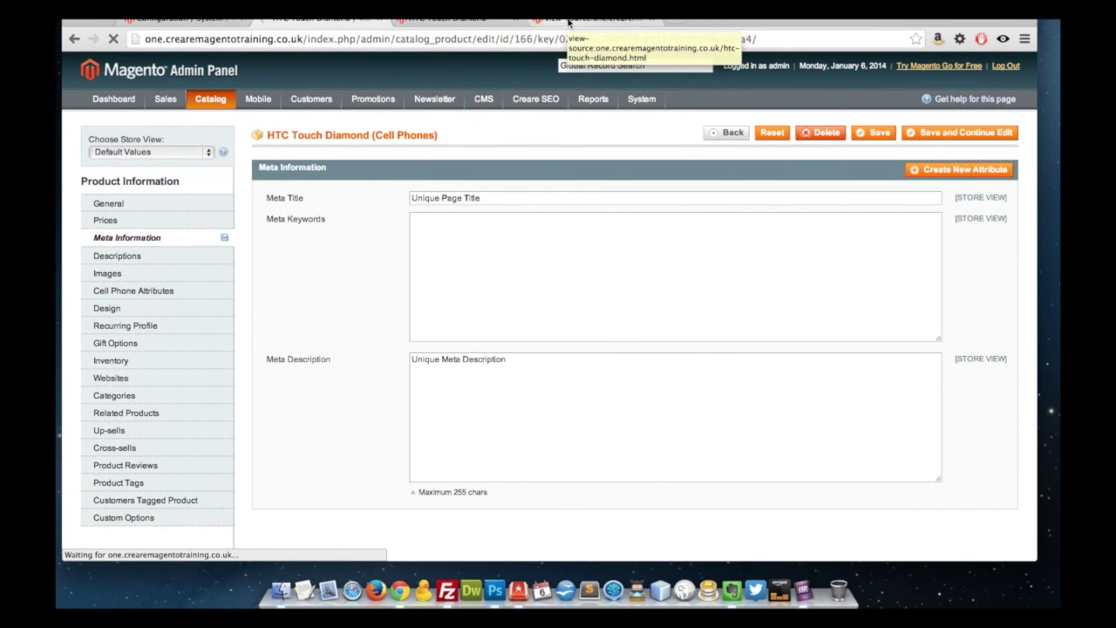
left_click(569, 19)
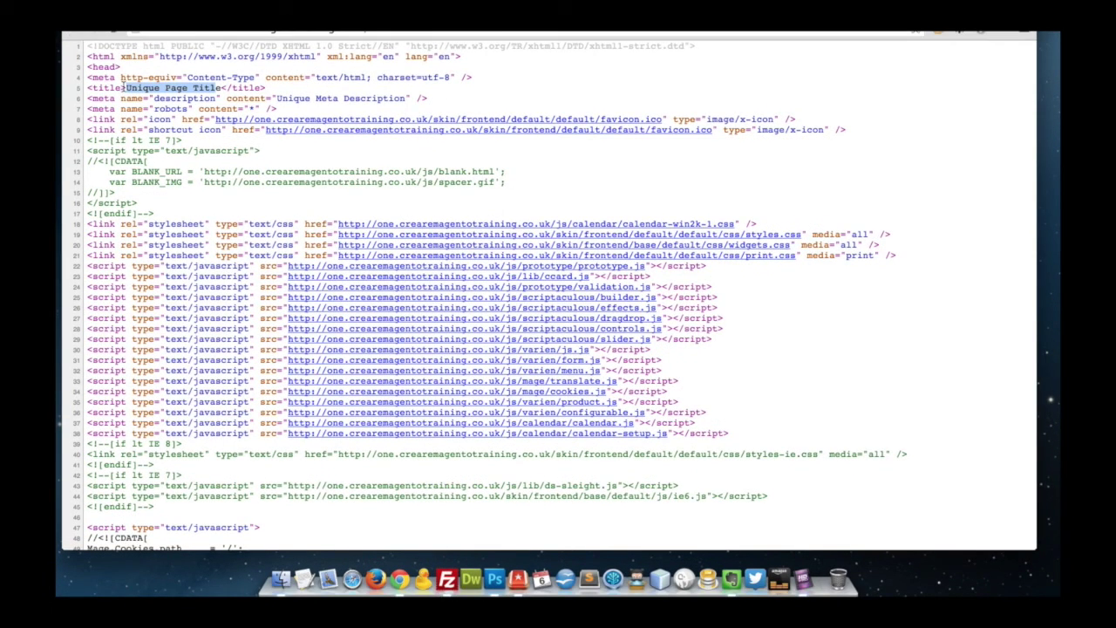
left_click_drag(125, 87, 197, 88)
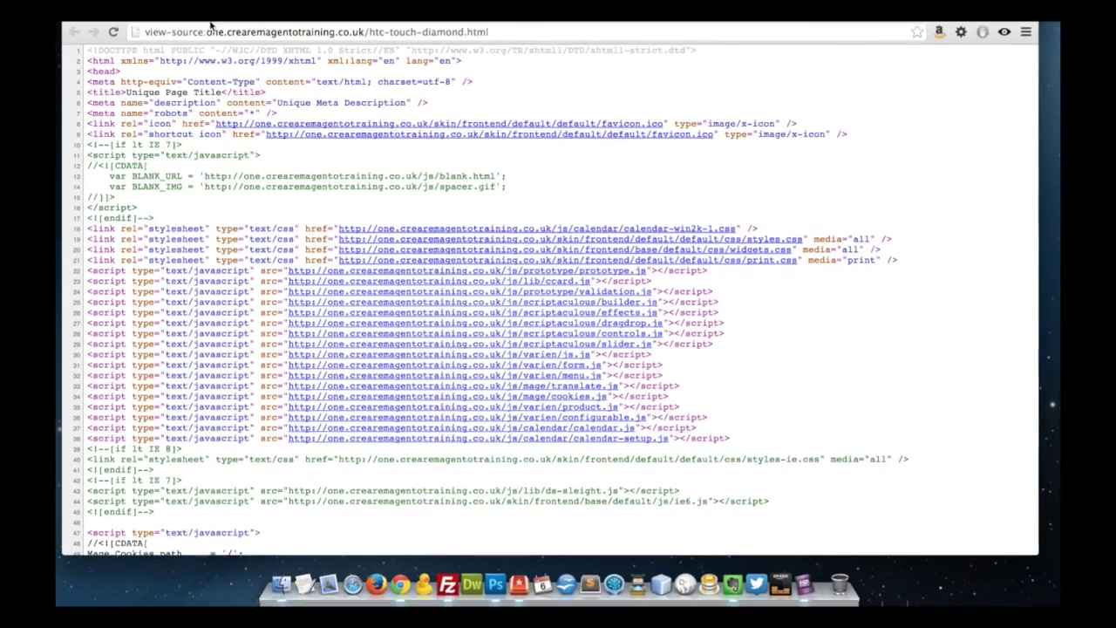
Set Enable Default Product Title and Enable Default Product Meta Description to No, save the configuration, and recheck the product's page source.
left_click(218, 22)
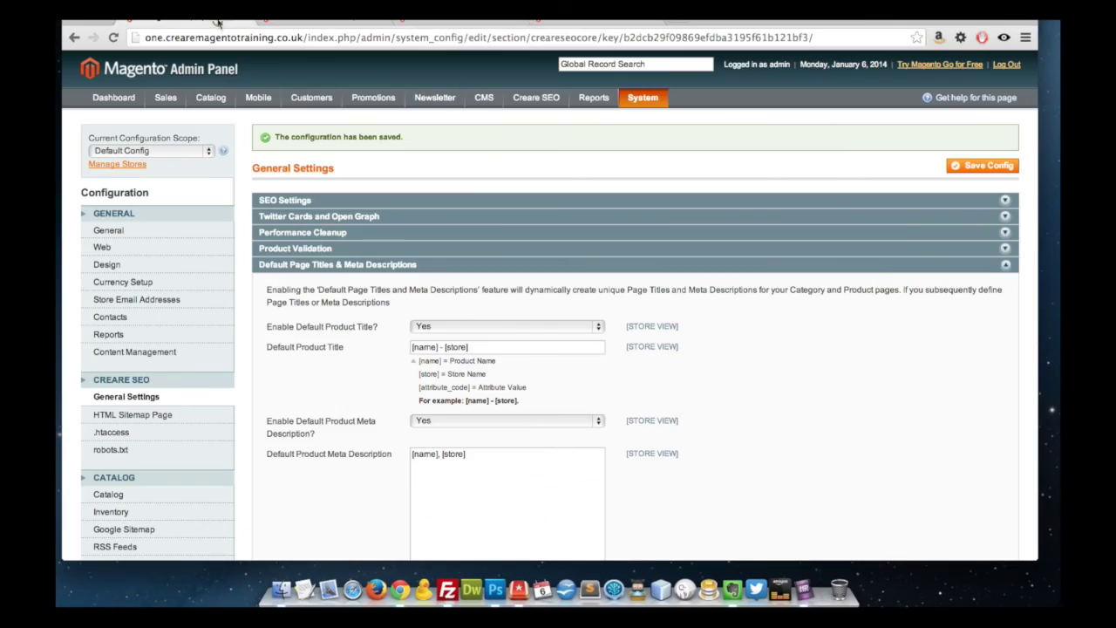
scroll(549, 380, "down", 3)
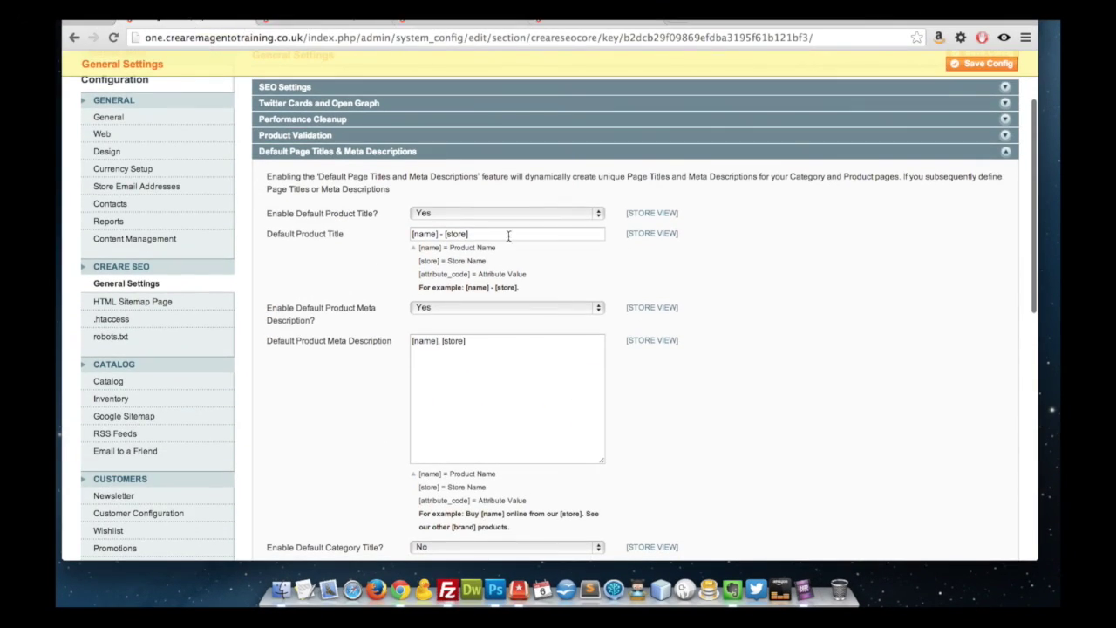
left_click(427, 214)
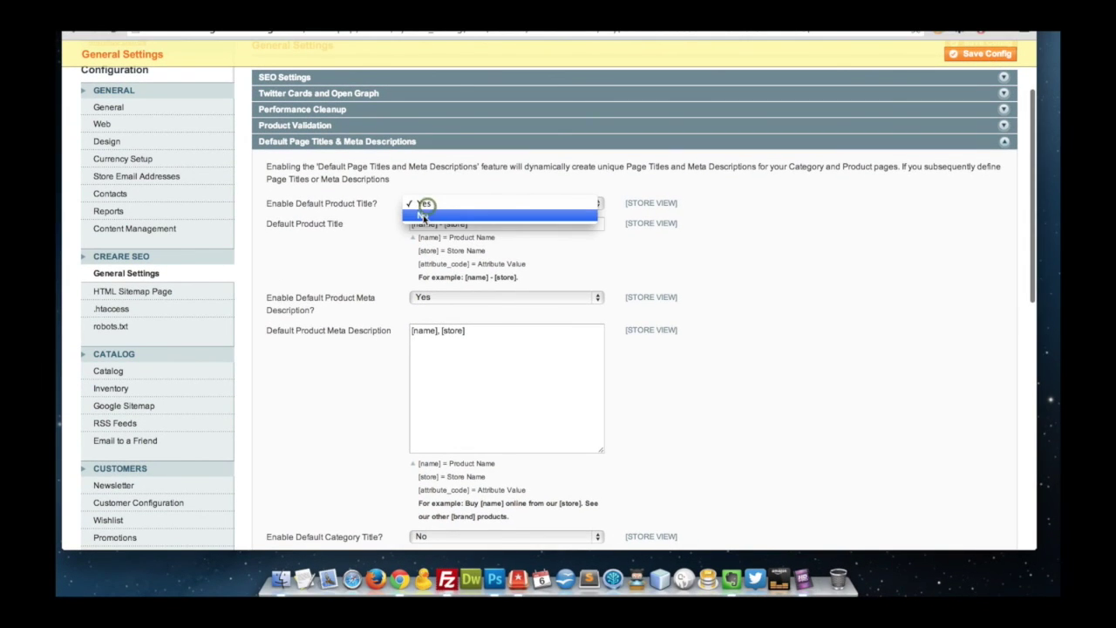
left_click(425, 215)
left_click(424, 221)
left_click(425, 235)
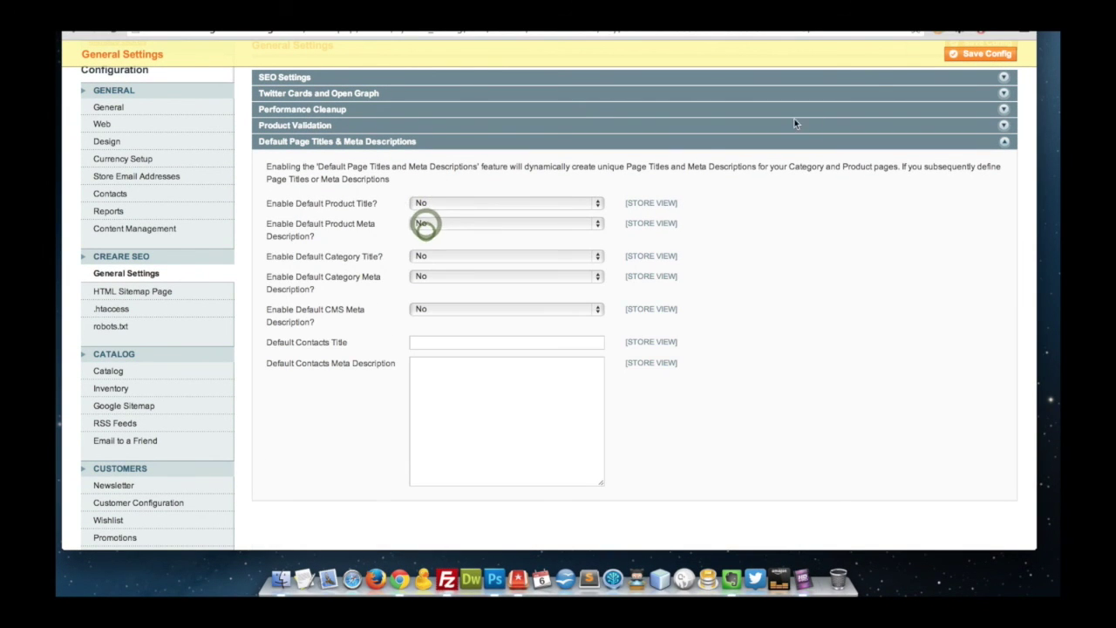
left_click(980, 54)
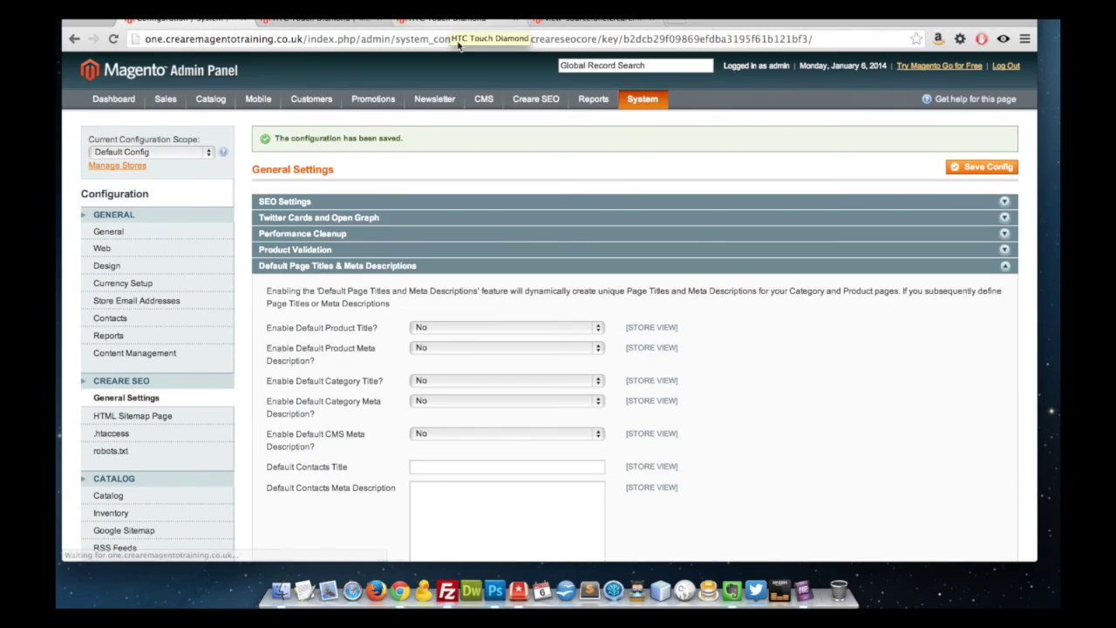
left_click(567, 19)
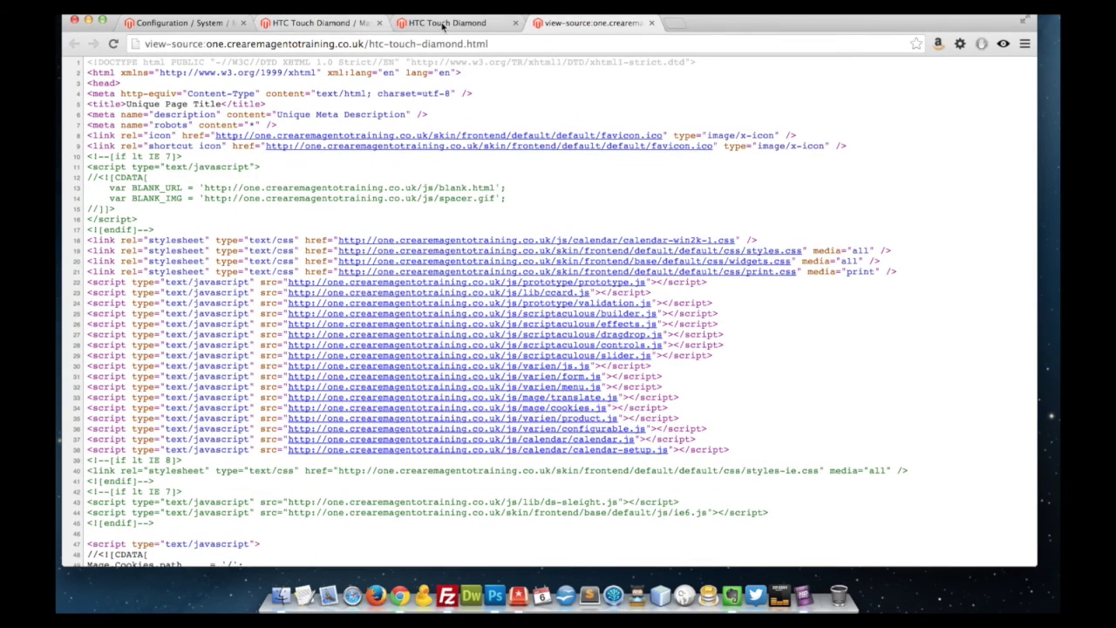
Clear the Meta Title and Meta Description of the HTC Touch Diamond product and save it.
left_click(442, 24)
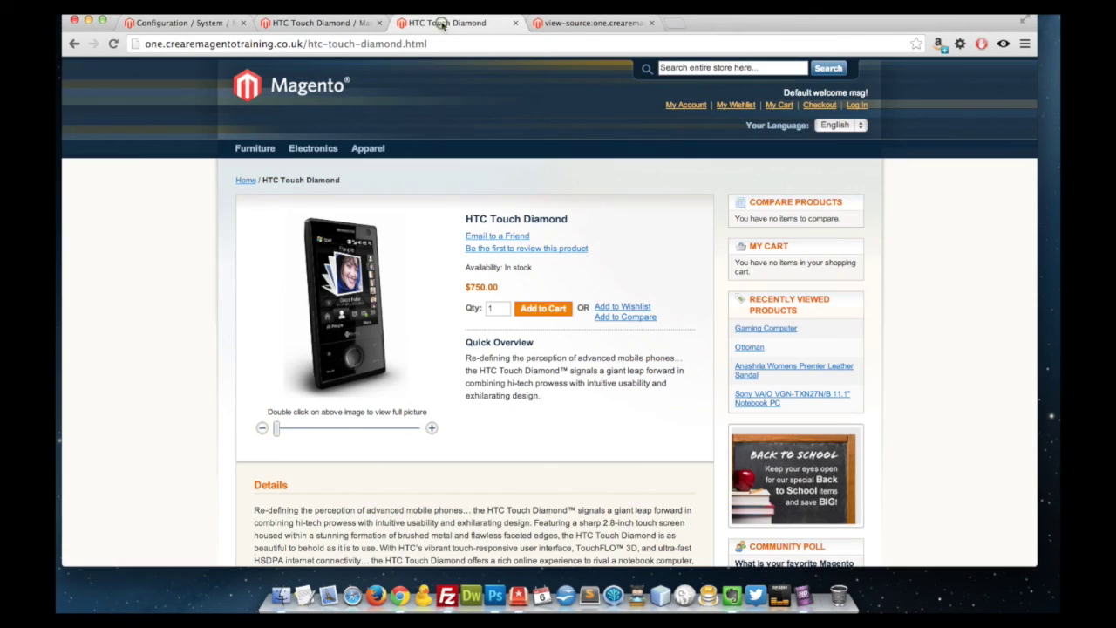
left_click(331, 22)
left_click_drag(497, 240, 386, 235)
key("BackSpace")
left_click_drag(520, 399, 459, 388)
key("BackSpace")
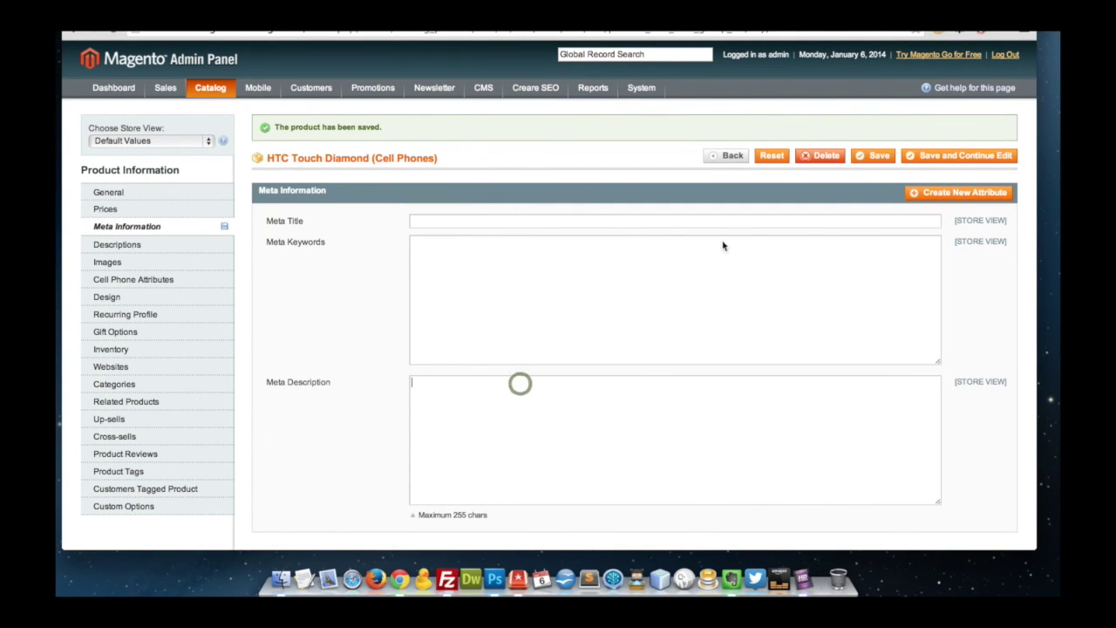
left_click(925, 157)
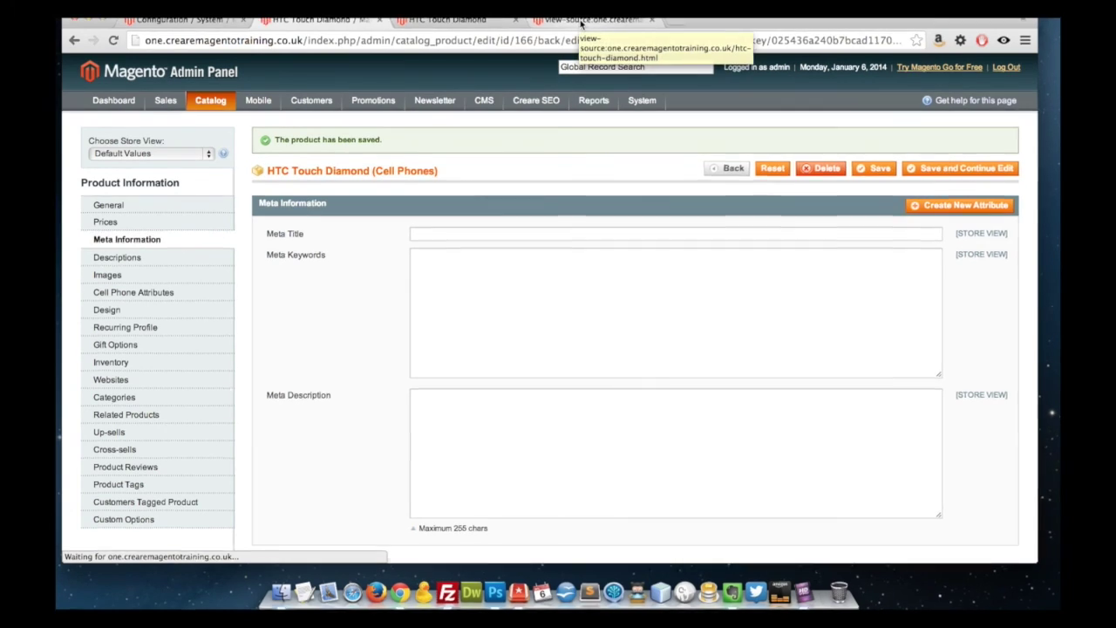
Check the title and meta description in the HTC Touch Diamond page source and return to the Default Page Titles & Meta Descriptions settings.
left_click(580, 22)
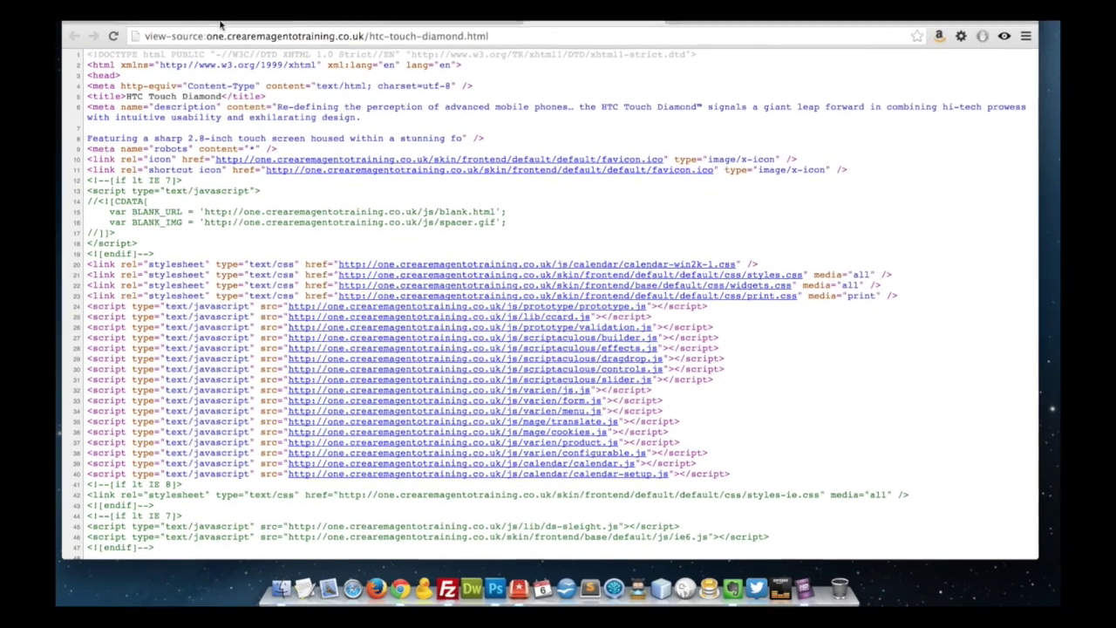
left_click(212, 22)
scroll(725, 300, "down", 5)
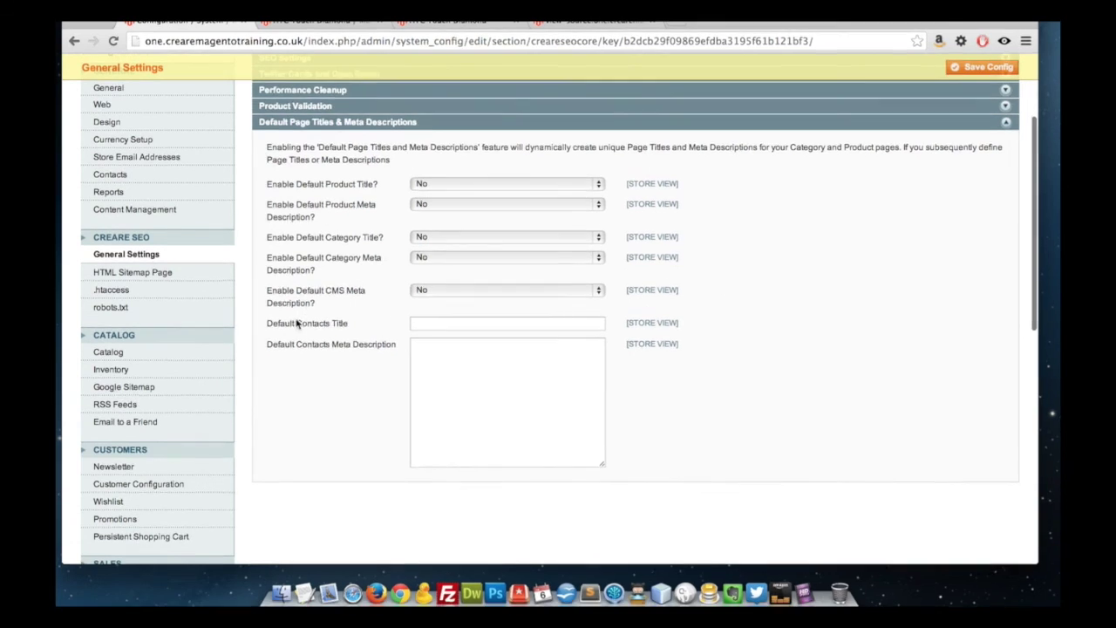